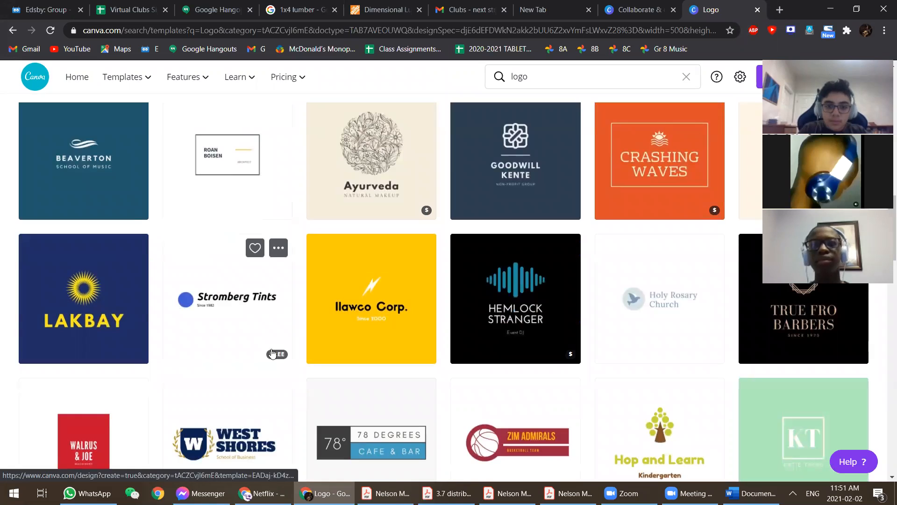
# - Open the boxed architect logo template as a new design and select its logo group
pyautogui.click(236, 328)
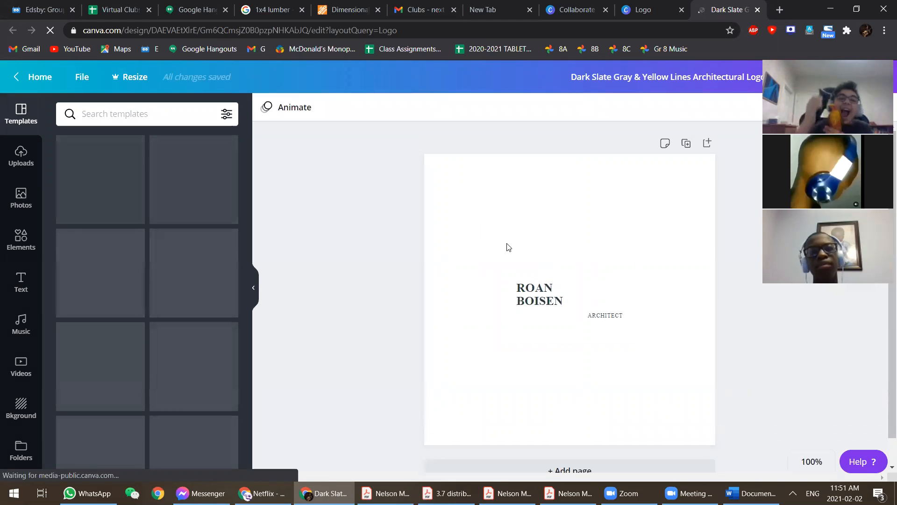
pyautogui.click(568, 299)
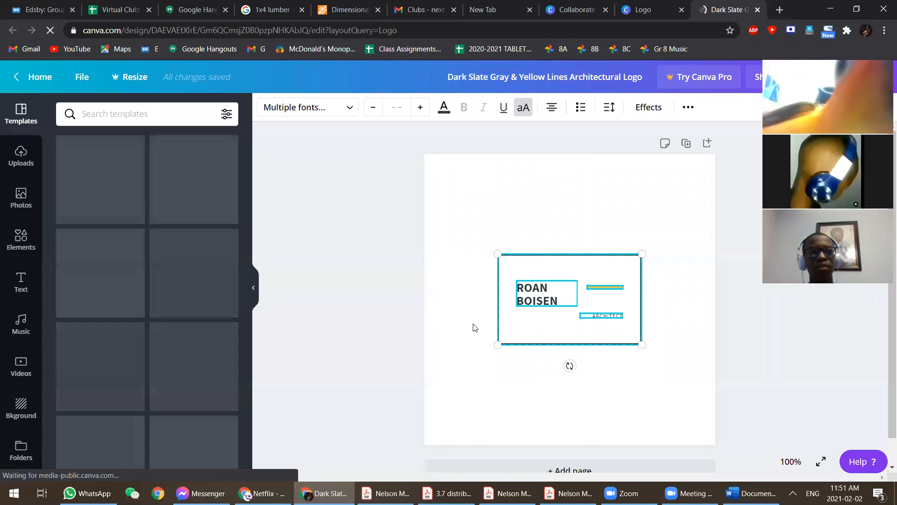
pyautogui.click(621, 233)
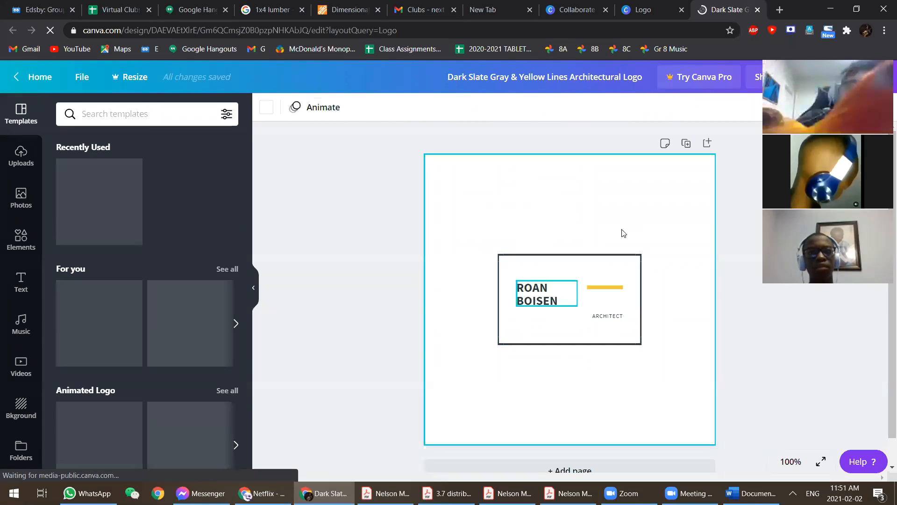
pyautogui.click(601, 259)
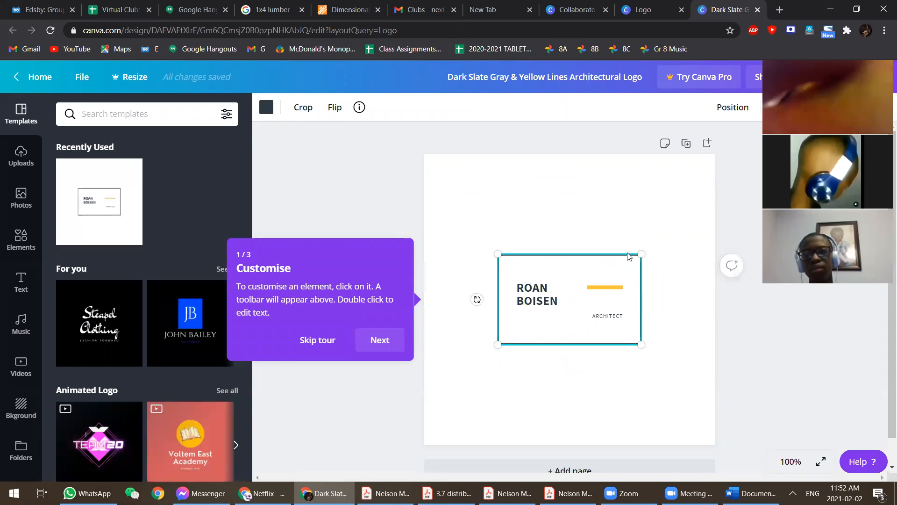
# - In a new tab, search Google Images for 'guitar png classical'
pyautogui.click(783, 13)
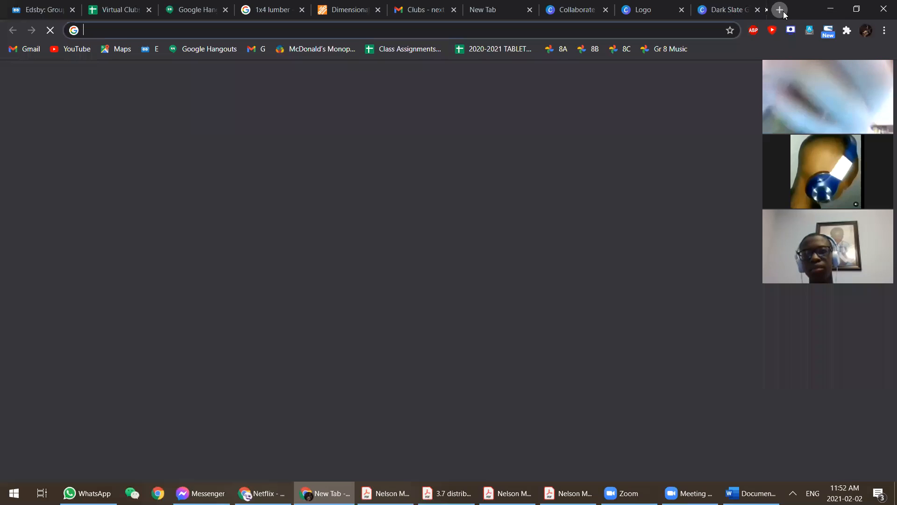
pyautogui.write('guita')
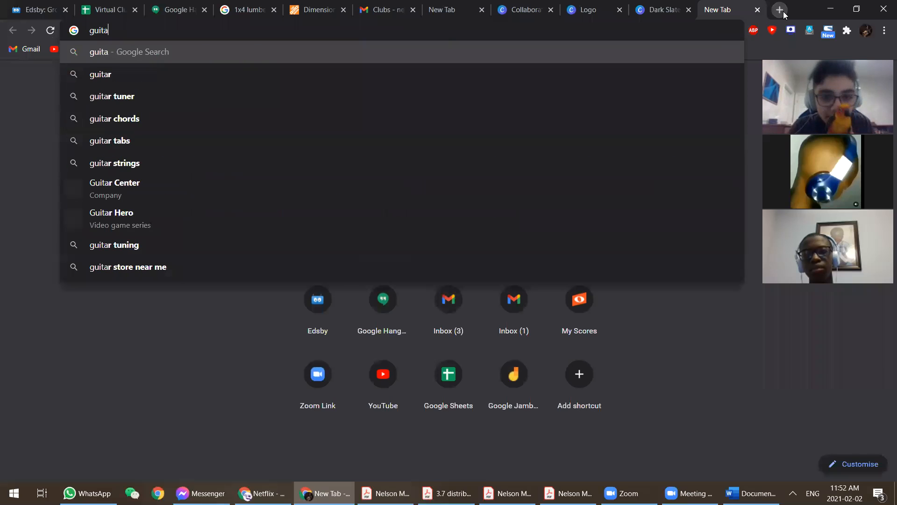
pyautogui.write('r png')
pyautogui.press('Return')
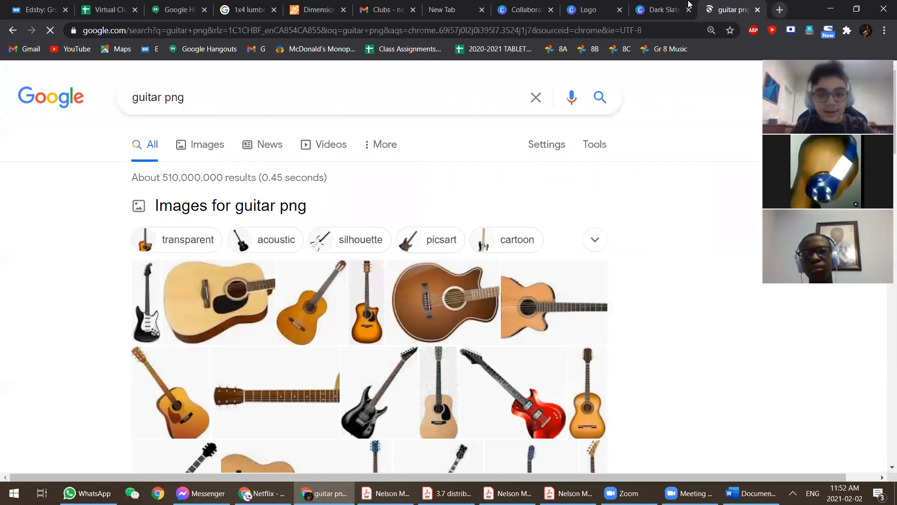
pyautogui.click(212, 140)
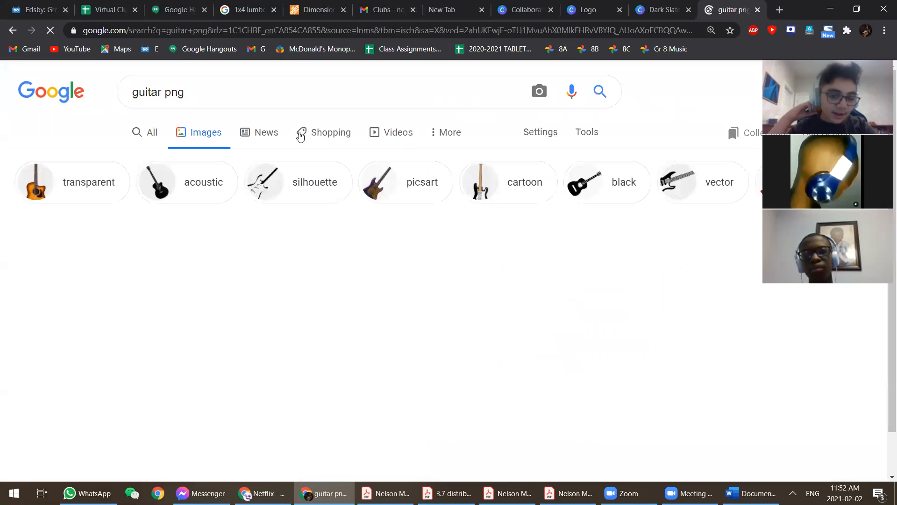
pyautogui.scroll(-2, 366, 241)
pyautogui.scroll(2, 366, 242)
pyautogui.click(318, 91)
pyautogui.write('classical')
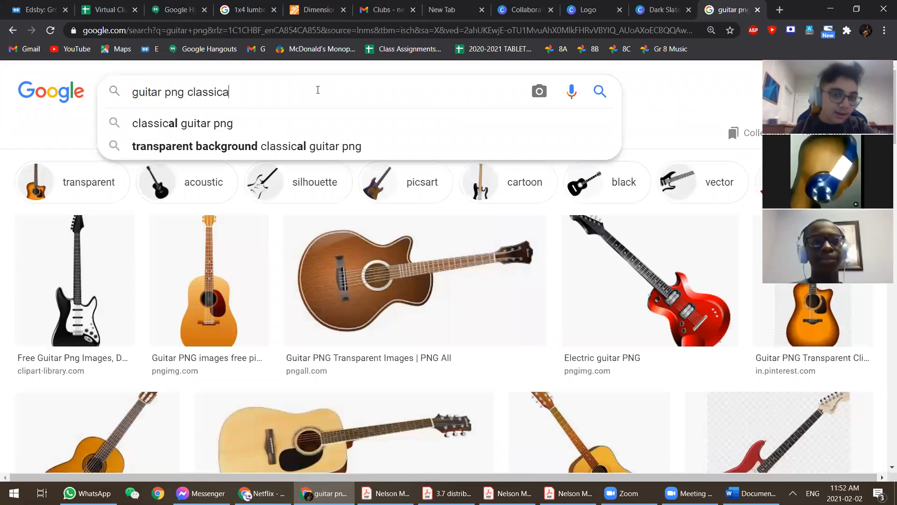
pyautogui.press('Return')
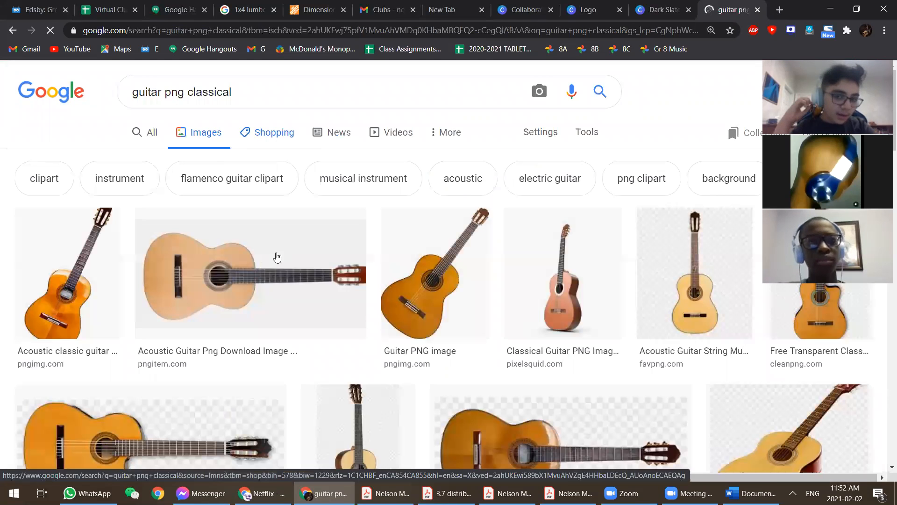
# - Copy the orange classical Guitar PNG image and return to the Canva tab
pyautogui.scroll(-2, 244, 248)
pyautogui.scroll(-5, 244, 248)
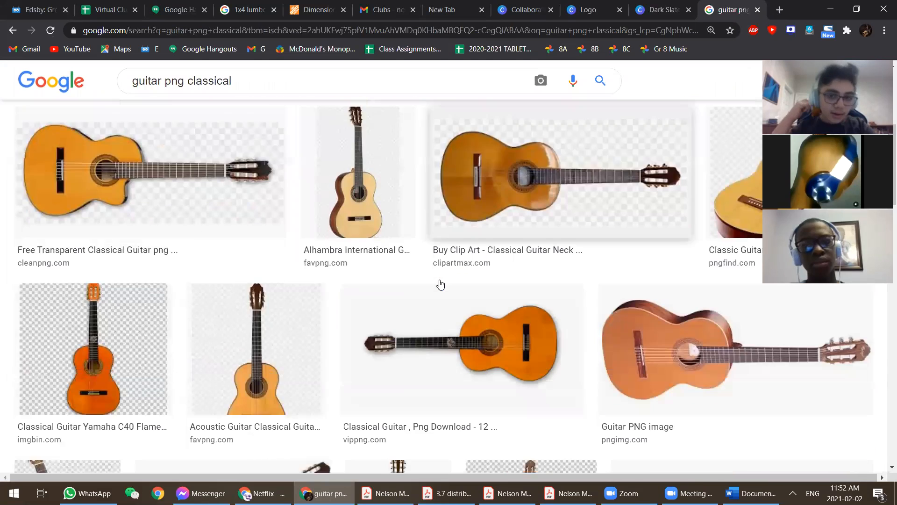
pyautogui.scroll(5, 342, 314)
pyautogui.click(409, 239)
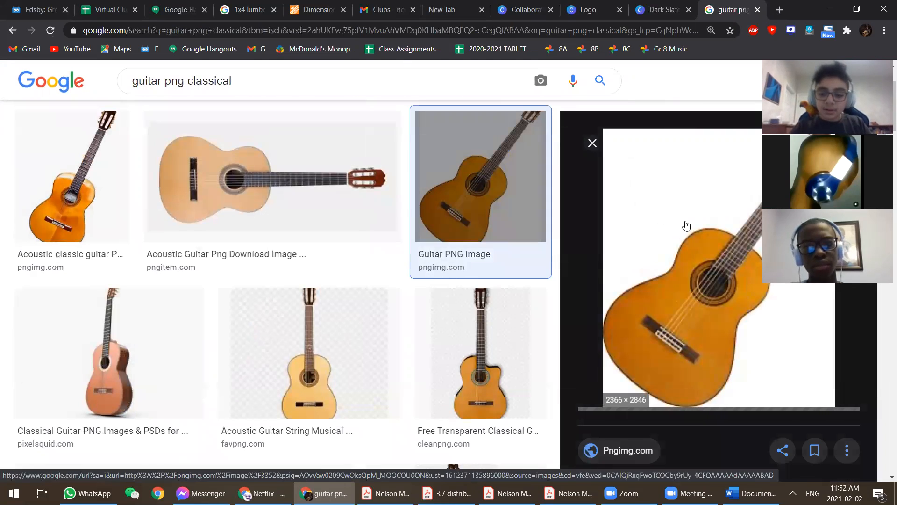
pyautogui.rightClick(686, 225)
pyautogui.rightClick(704, 215)
pyautogui.rightClick(704, 216)
pyautogui.click(755, 343)
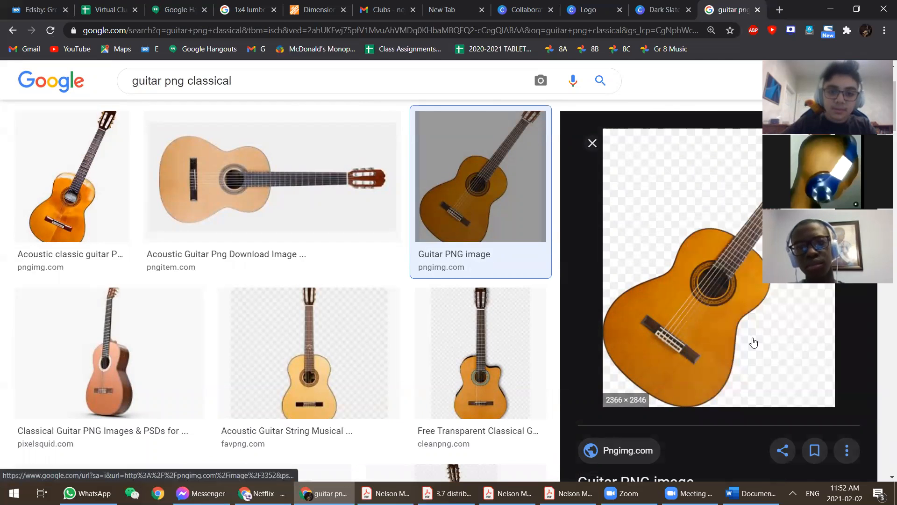
pyautogui.hotkey('ctrl', 'shift', 'Tab')
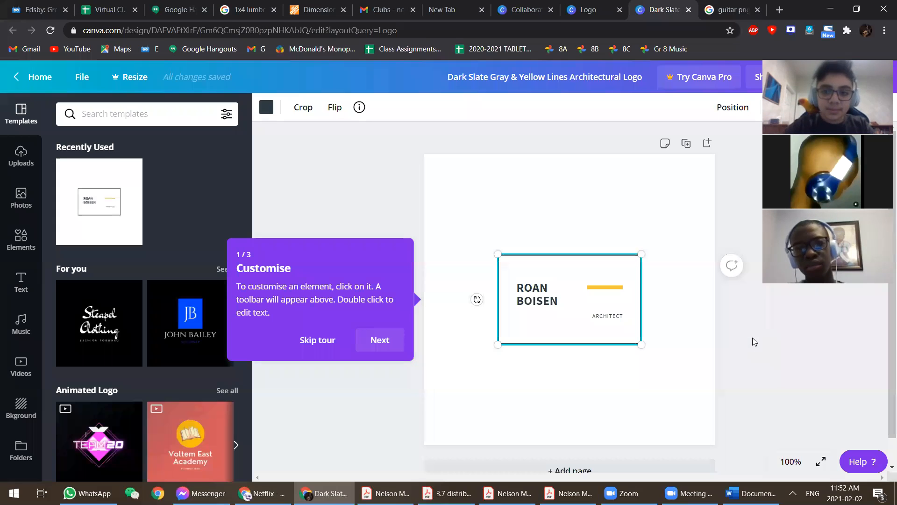
# - Skip the tour, then paste the orange guitar and drag it over the logo
pyautogui.click(397, 212)
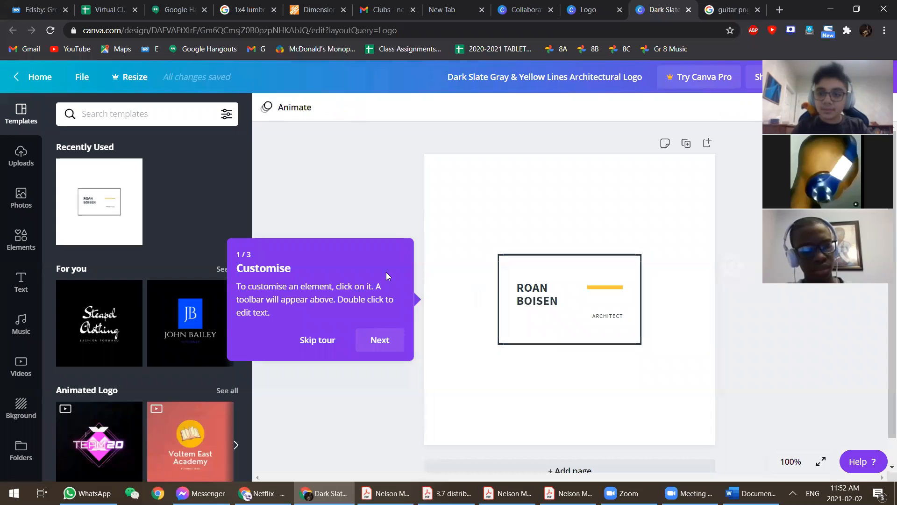
pyautogui.click(323, 341)
pyautogui.hotkey('ctrl', 'v')
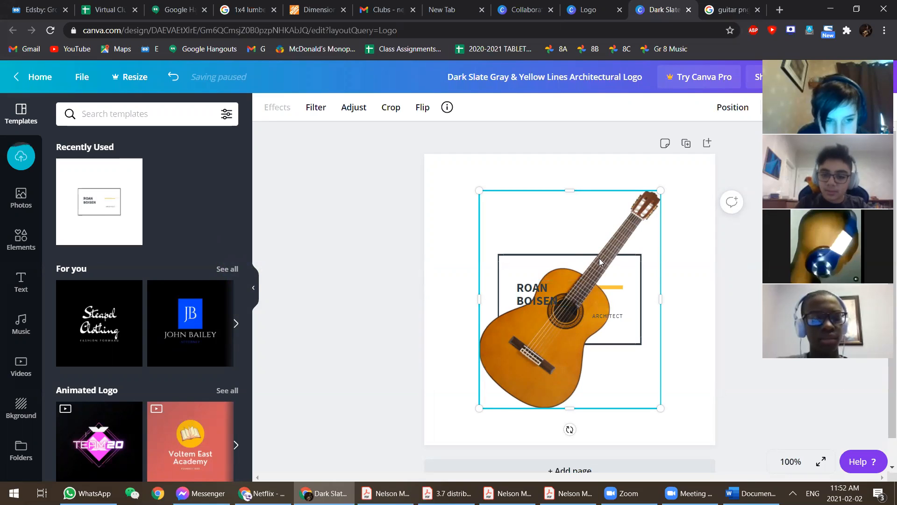
pyautogui.moveTo(502, 326); pyautogui.dragTo(519, 350)
pyautogui.moveTo(590, 235); pyautogui.dragTo(559, 242)
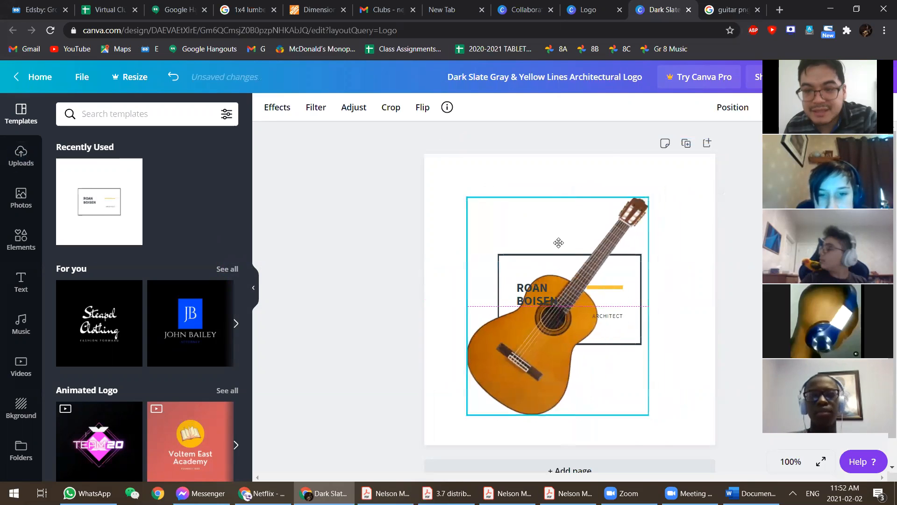
# - Change the Google Images search to 'guitar classical' by removing 'png'
pyautogui.click(716, 11)
pyautogui.scroll(2, 235, 137)
pyautogui.doubleClick(182, 91)
pyautogui.press('BackSpace')
pyautogui.press('Return')
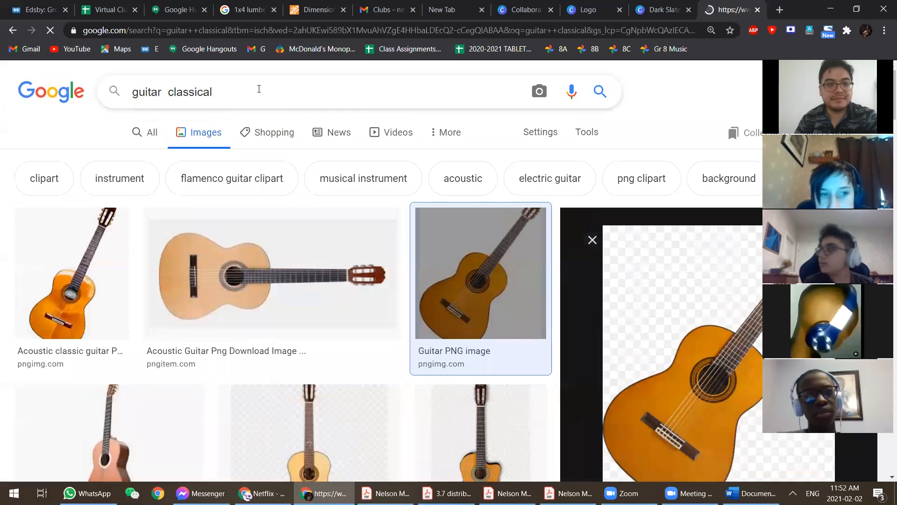
# - Refine the image search to 'guitar classical picture'
pyautogui.scroll(-3, 306, 254)
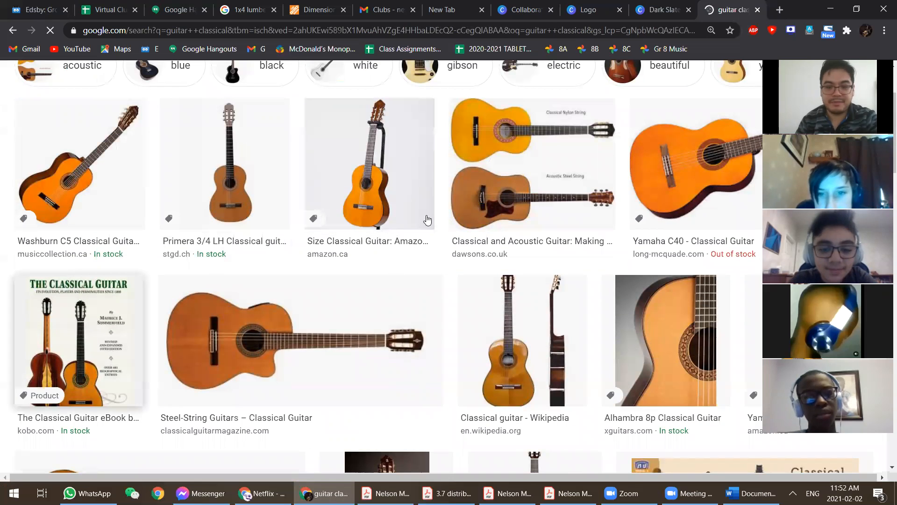
pyautogui.scroll(2, 211, 359)
pyautogui.scroll(-1, 303, 308)
pyautogui.scroll(3, 302, 308)
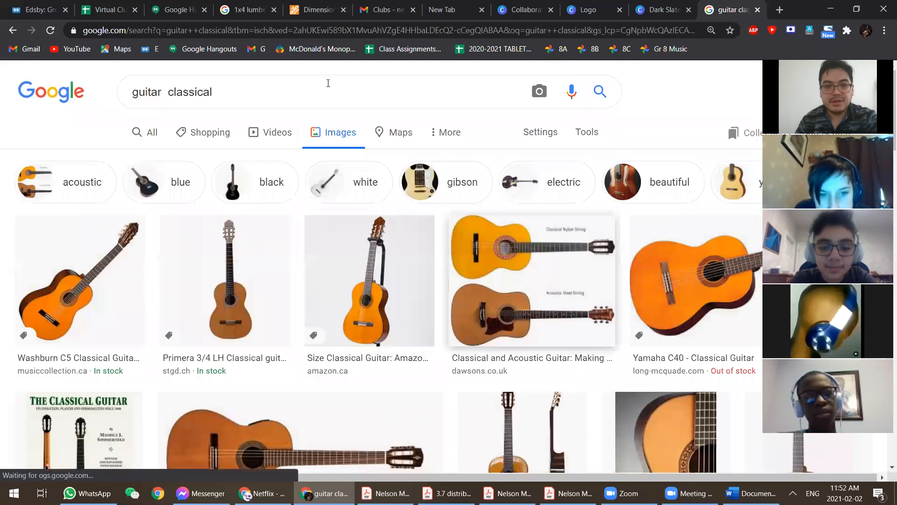
pyautogui.click(312, 84)
pyautogui.write('picture')
pyautogui.press('Return')
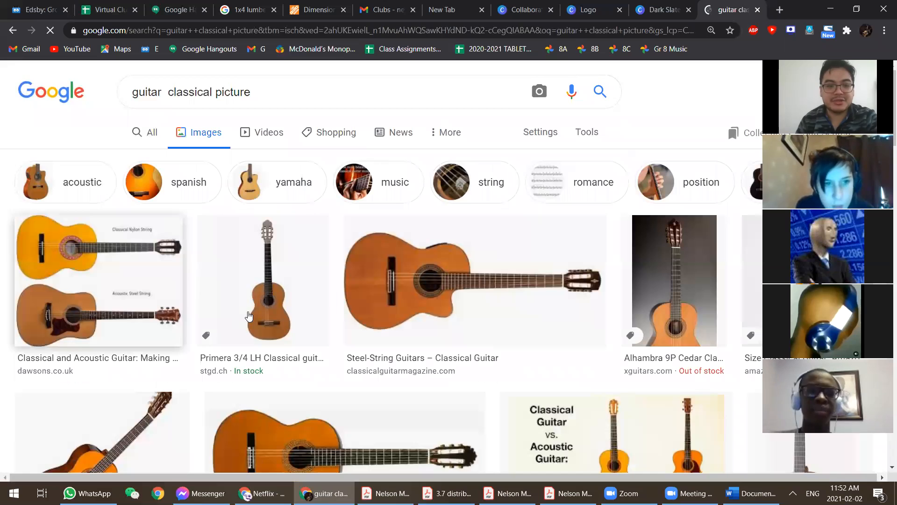
# - Copy the upright Primera classical guitar picture and paste it into the Canva design
pyautogui.scroll(-3, 199, 257)
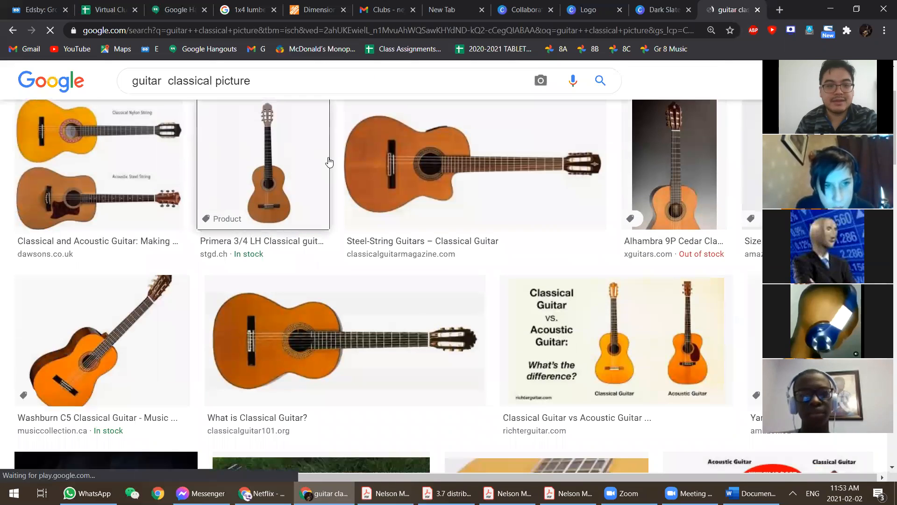
pyautogui.click(327, 161)
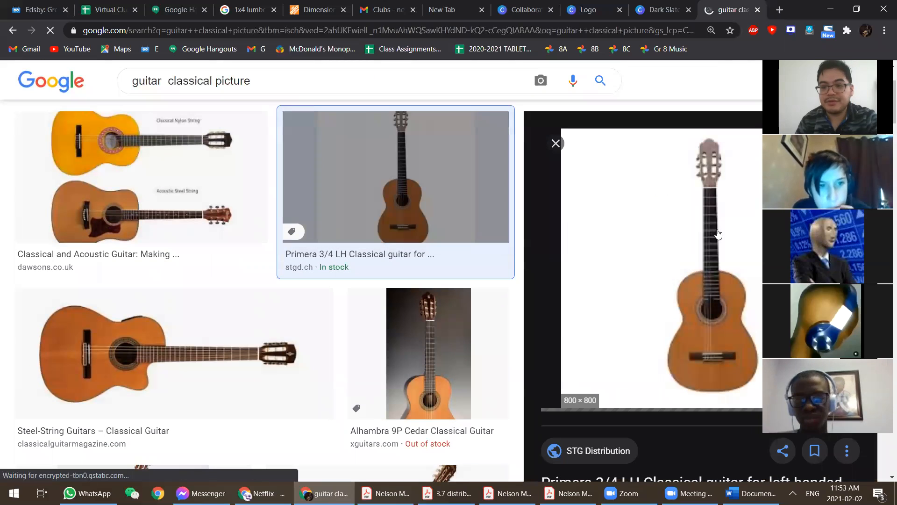
pyautogui.rightClick(694, 241)
pyautogui.click(747, 372)
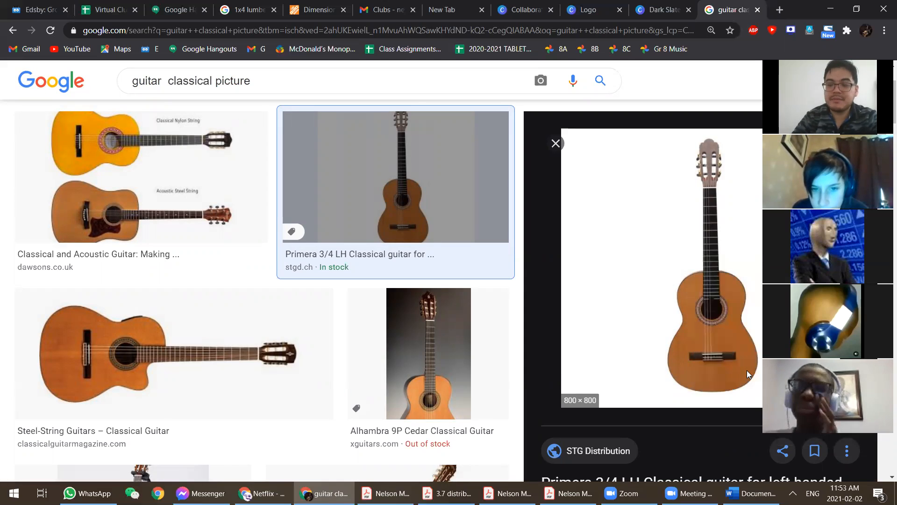
pyautogui.hotkey('ctrl', 'shift', 'Tab')
pyautogui.hotkey('ctrl', 'v')
# - Shift the orange guitar lower across the logo and delete the upright guitar picture
pyautogui.moveTo(528, 317); pyautogui.dragTo(489, 260)
pyautogui.moveTo(576, 279); pyautogui.dragTo(710, 315)
pyautogui.click(544, 364)
pyautogui.moveTo(509, 358); pyautogui.dragTo(564, 392)
pyautogui.click(638, 268)
pyautogui.moveTo(638, 268); pyautogui.dragTo(604, 245)
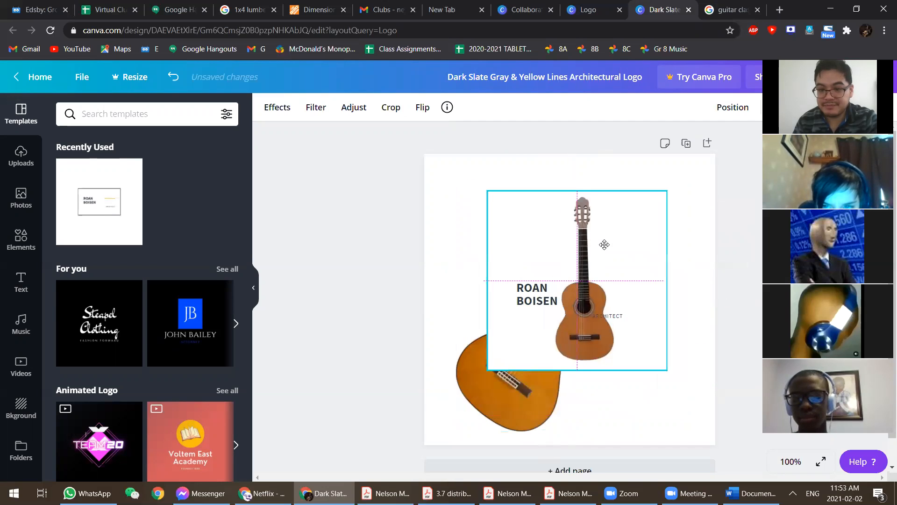
pyautogui.press('Delete')
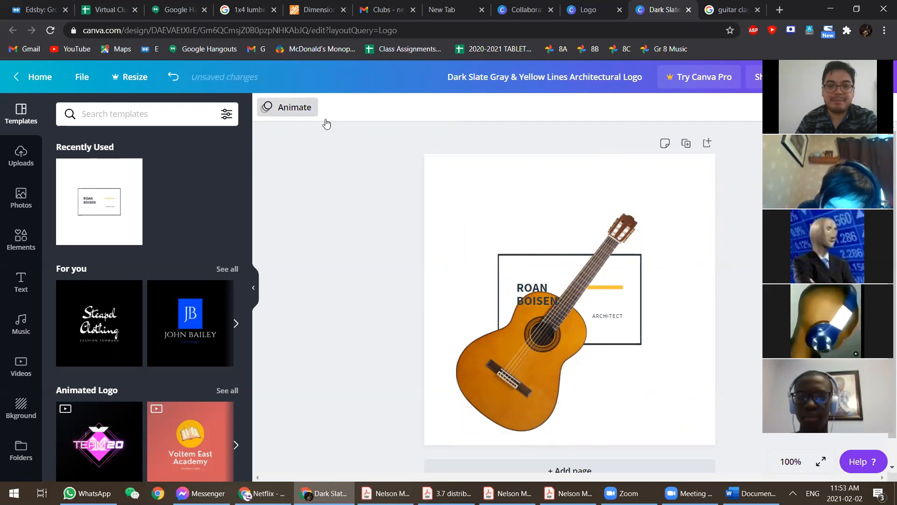
pyautogui.click(348, 225)
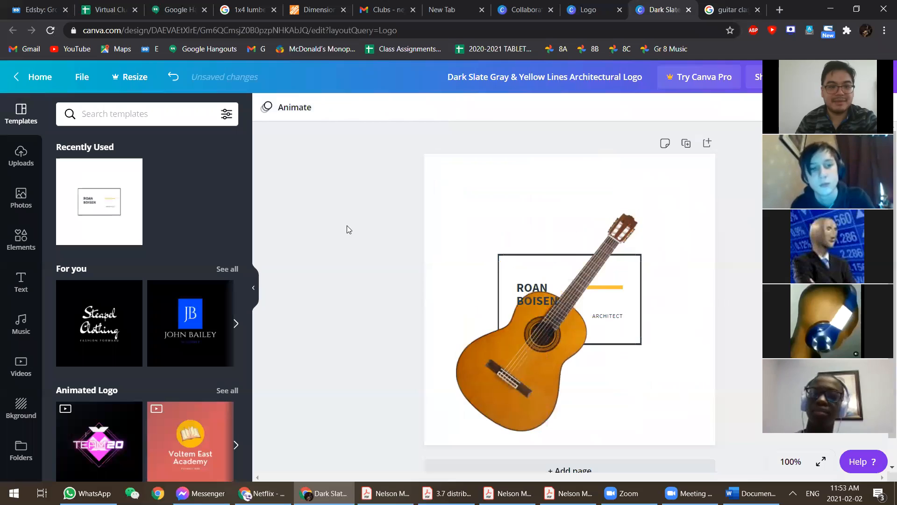
# - Try dark slate and black page backgrounds, then settle on light cyan
pyautogui.click(690, 187)
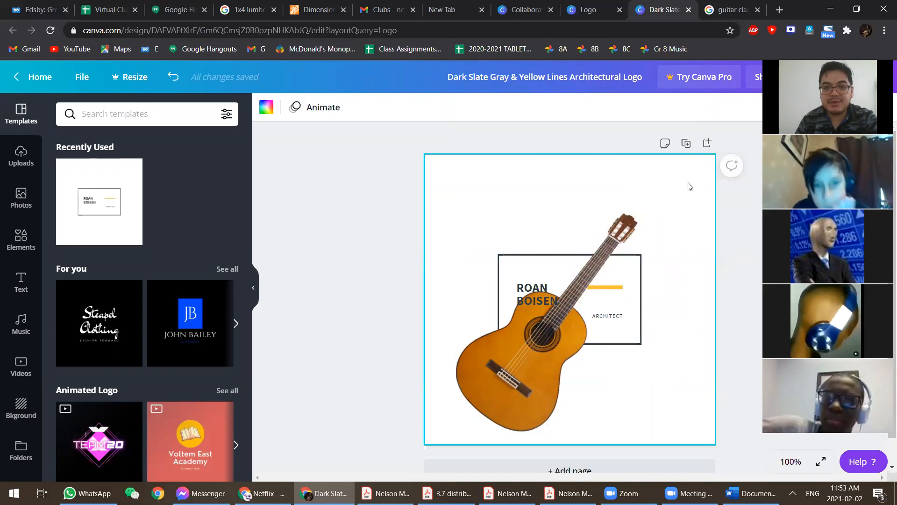
pyautogui.click(266, 107)
pyautogui.click(70, 224)
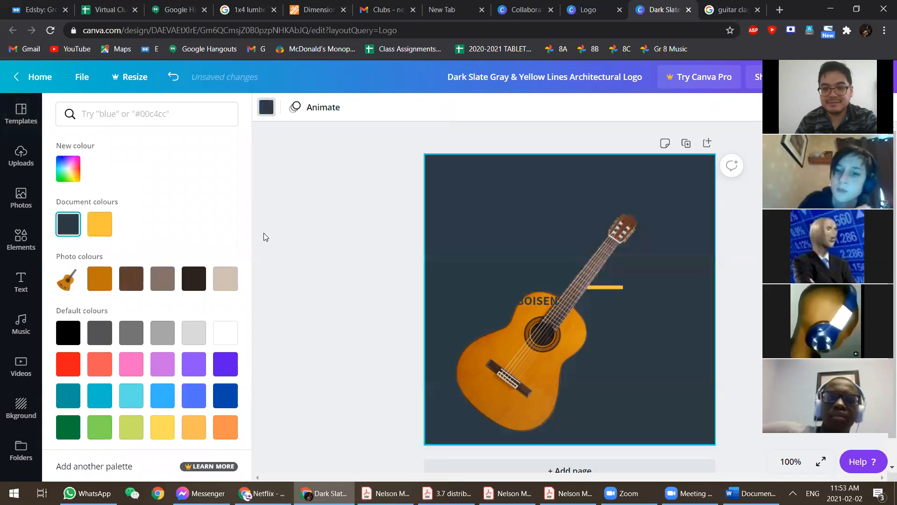
pyautogui.click(484, 375)
pyautogui.click(352, 190)
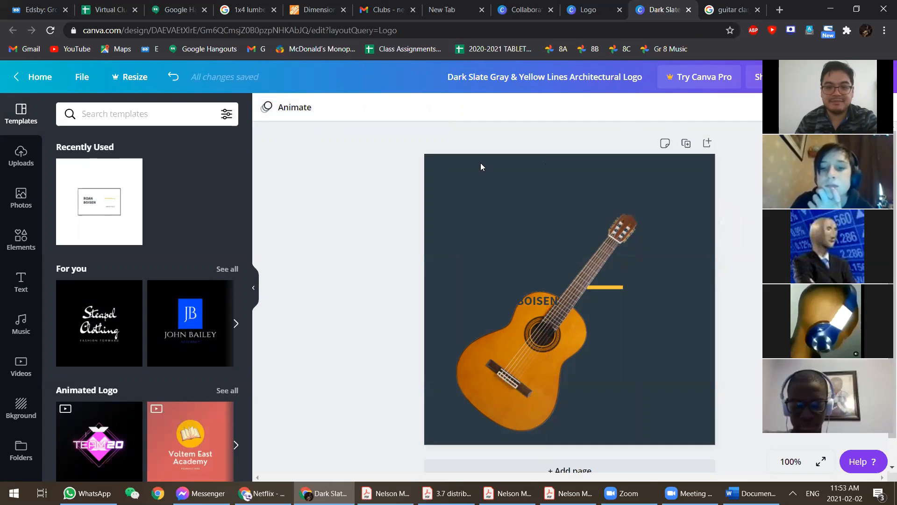
pyautogui.click(450, 190)
pyautogui.click(268, 110)
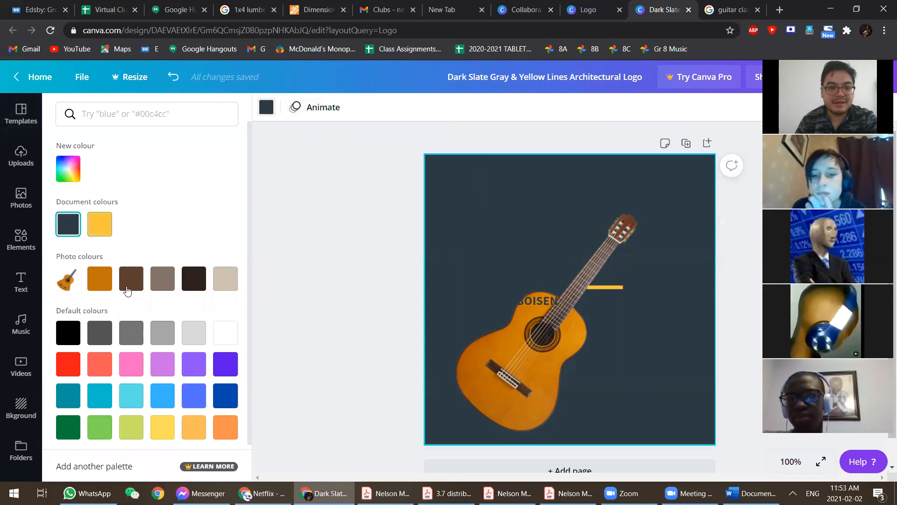
pyautogui.click(68, 334)
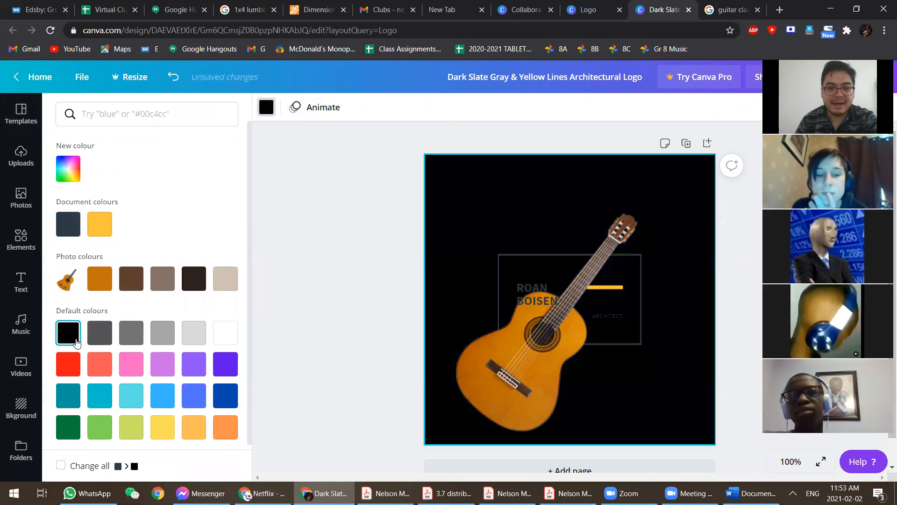
pyautogui.click(127, 394)
pyautogui.click(509, 390)
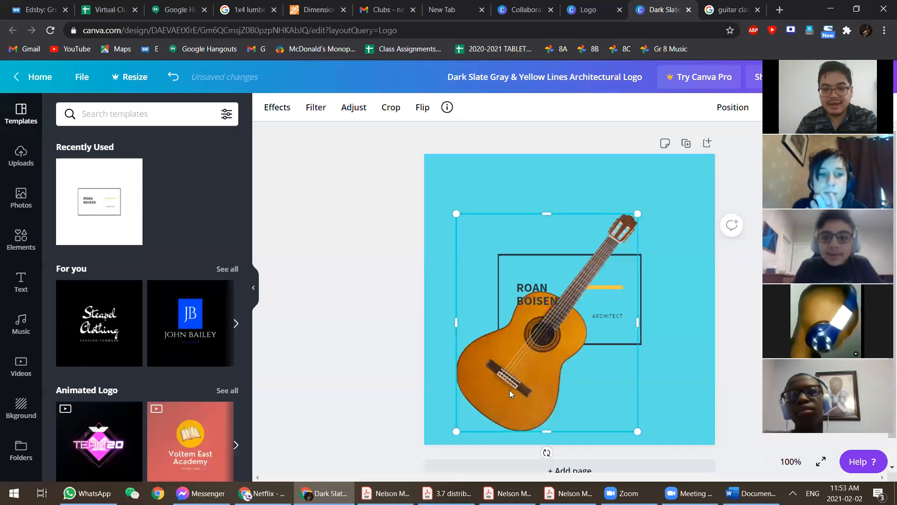
pyautogui.click(581, 166)
# - Remove the extra white-background guitar picture that was pasted again
pyautogui.hotkey('ctrl', 'v')
pyautogui.moveTo(633, 349)
pyautogui.mouseDown()
pyautogui.moveTo(673, 346)
pyautogui.moveTo(583, 380)
pyautogui.moveTo(613, 294)
pyautogui.moveTo(631, 310)
pyautogui.moveTo(632, 346)
pyautogui.mouseUp()
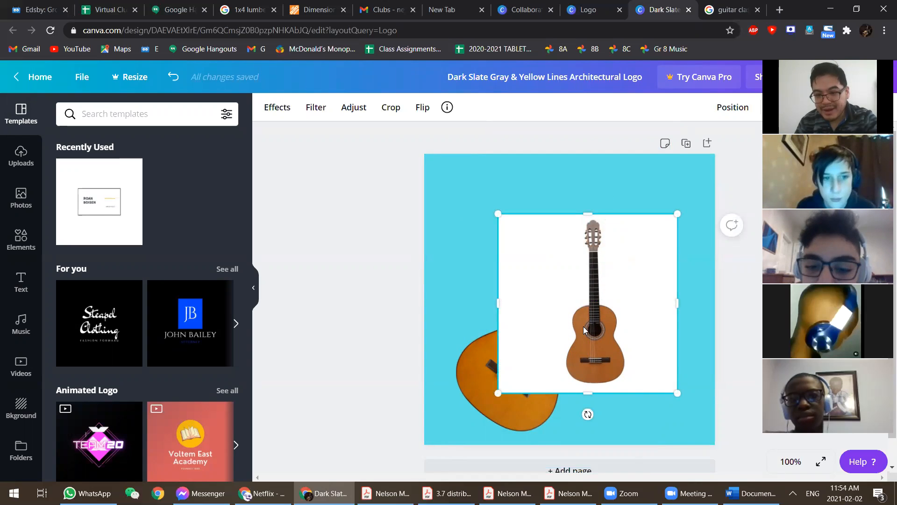
pyautogui.moveTo(600, 243); pyautogui.dragTo(641, 230)
pyautogui.press('Delete')
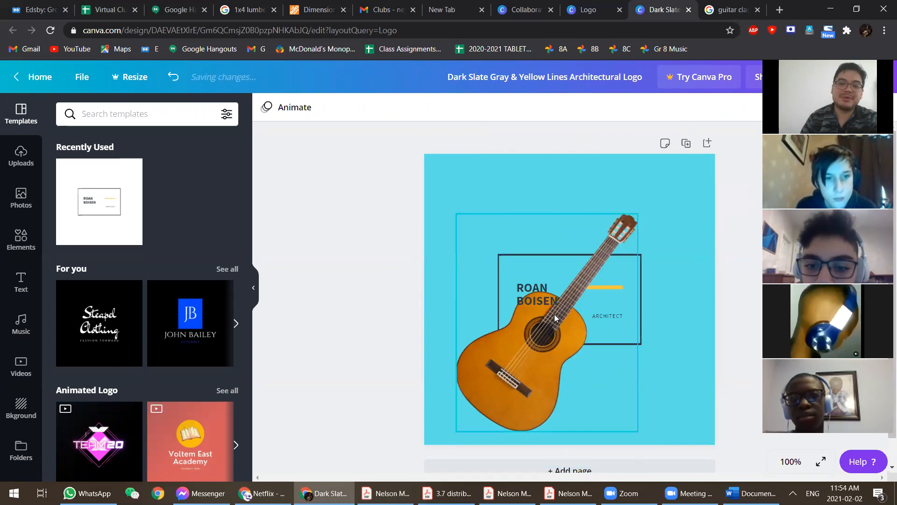
# - Shrink the orange guitar to about 166×199 and place it at the box's lower right
pyautogui.click(529, 372)
pyautogui.moveTo(517, 375); pyautogui.dragTo(566, 366)
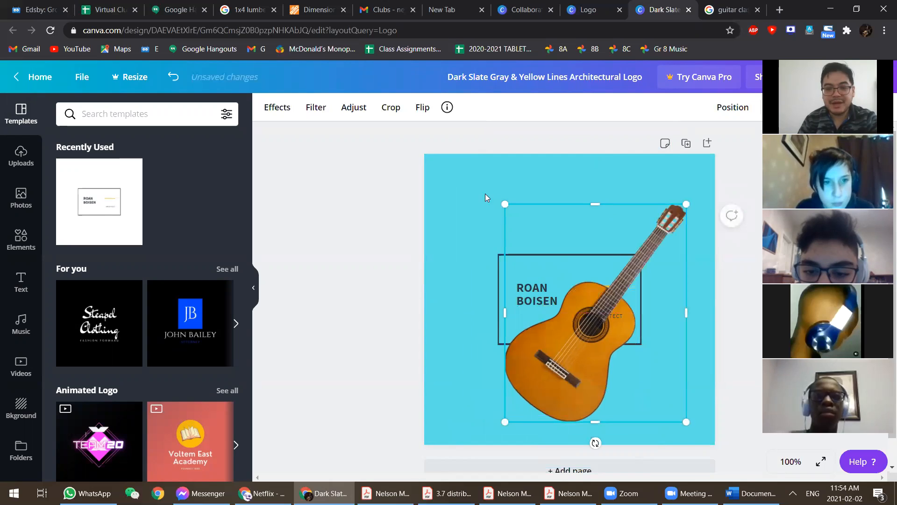
pyautogui.moveTo(598, 273); pyautogui.dragTo(623, 281)
pyautogui.moveTo(631, 375)
pyautogui.mouseDown()
pyautogui.moveTo(584, 355)
pyautogui.moveTo(620, 362)
pyautogui.moveTo(632, 378)
pyautogui.mouseUp()
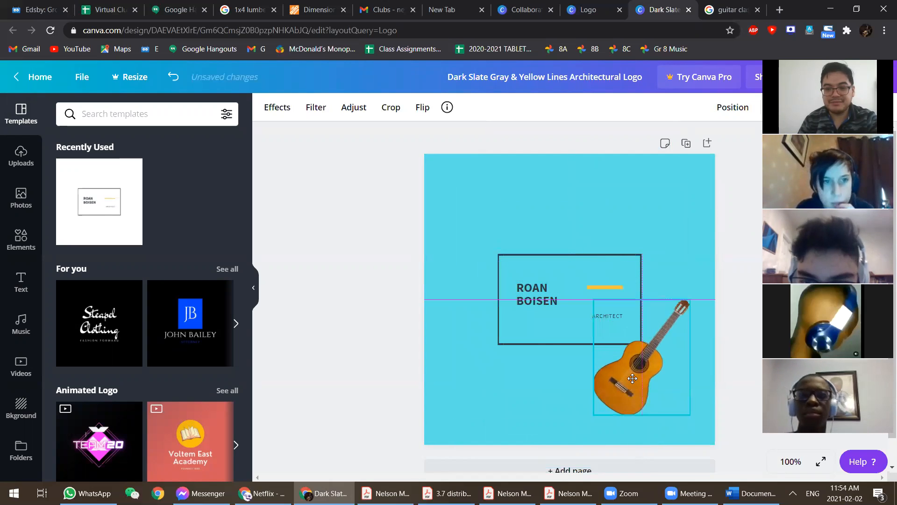
pyautogui.click(522, 290)
# - Replace the name with 'MR.' and 'YANG' on two lines and nudge it up-left
pyautogui.click(542, 291)
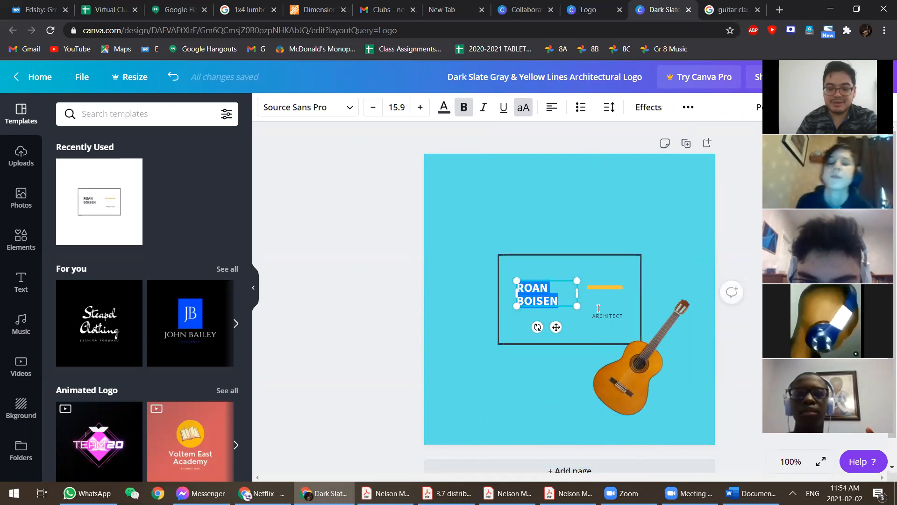
pyautogui.write('MR.')
pyautogui.press('Return')
pyautogui.write('YANG')
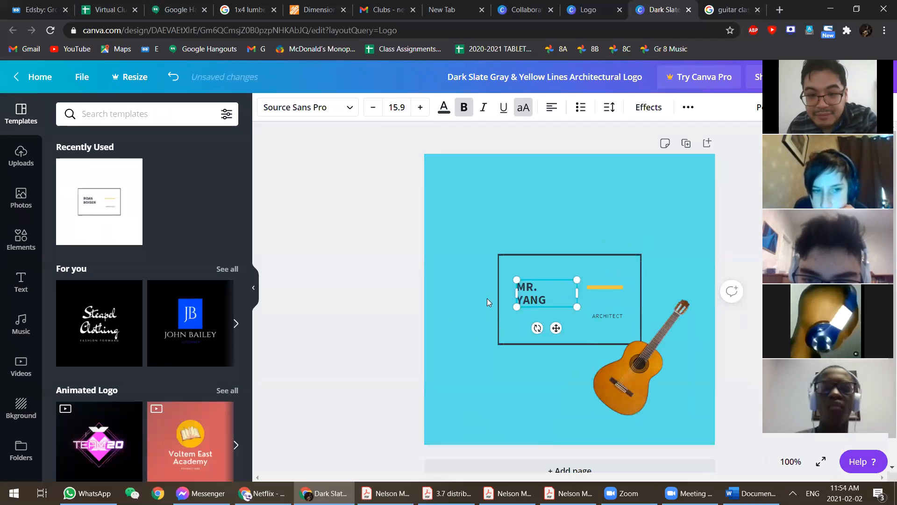
pyautogui.moveTo(540, 272); pyautogui.dragTo(534, 271)
# - Move the ARCHITECT text under MR. YANG, undoing an accidental delete
pyautogui.click(606, 308)
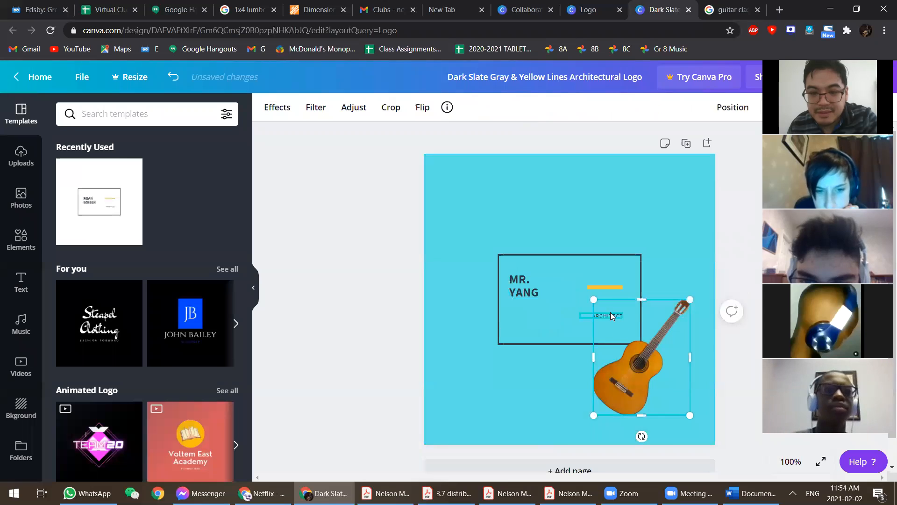
pyautogui.click(616, 316)
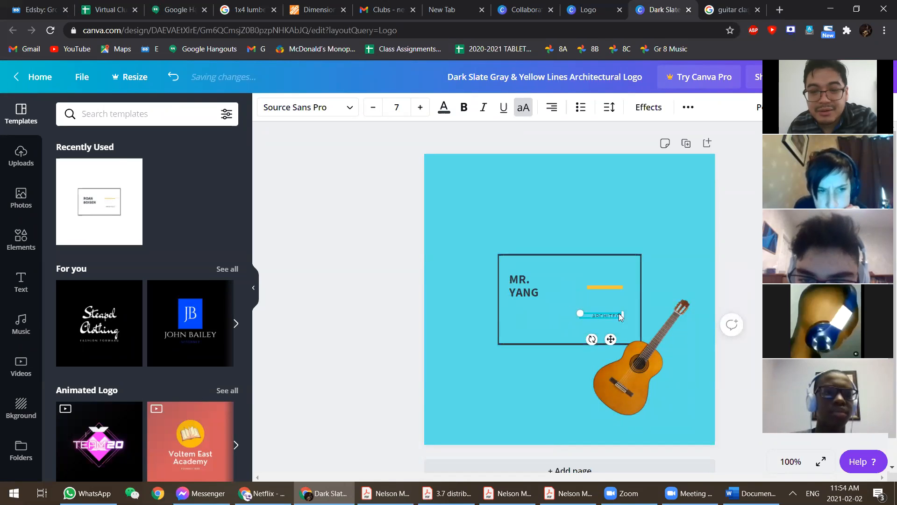
pyautogui.press('Delete')
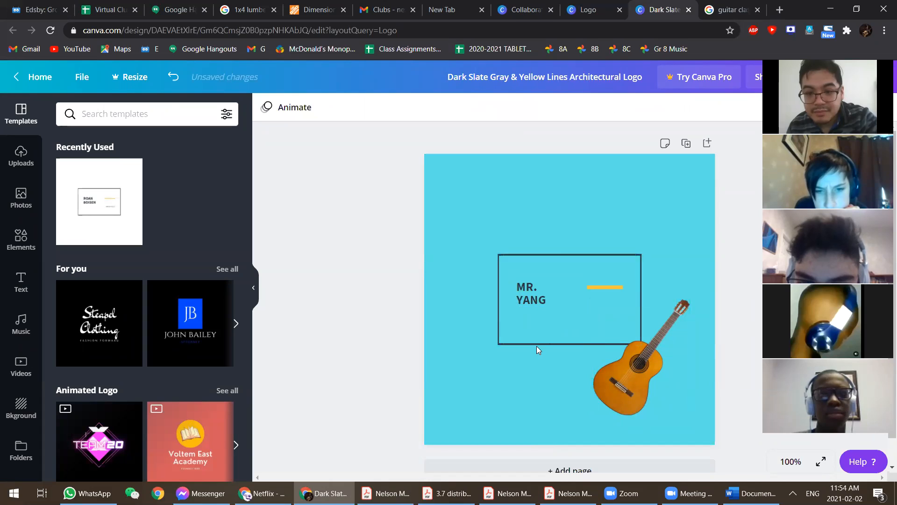
pyautogui.click(607, 314)
pyautogui.hotkey('ctrl', 'z')
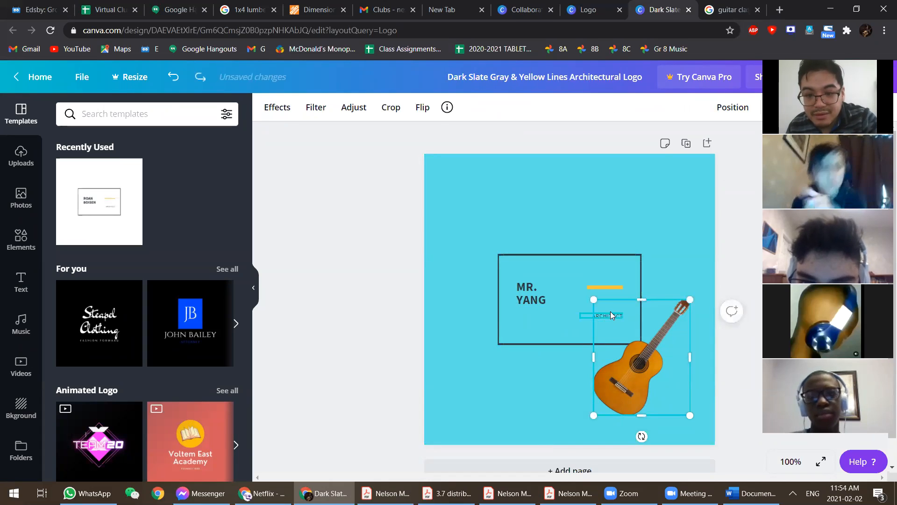
pyautogui.click(603, 314)
pyautogui.moveTo(553, 315); pyautogui.dragTo(536, 313)
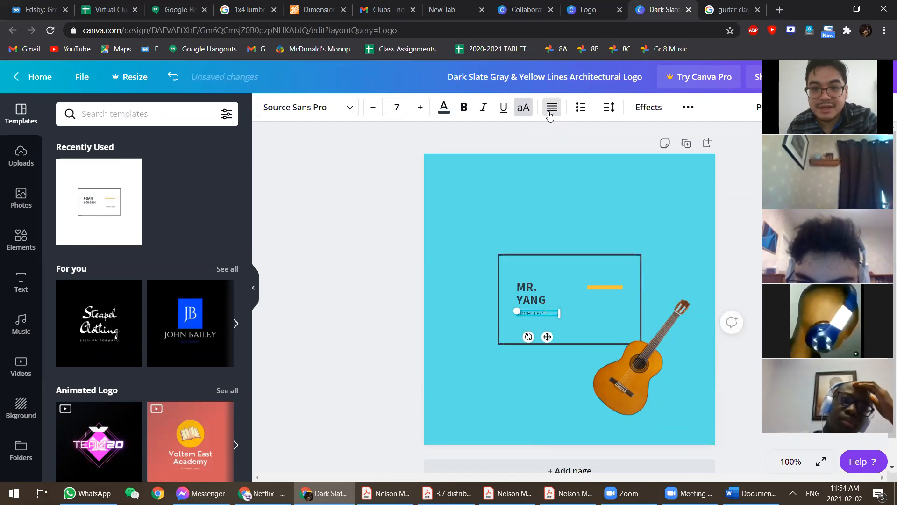
# - Retype the subtitle as 'TEACHER CLASSICAL GUITARIST' and widen its box
pyautogui.doubleClick(536, 312)
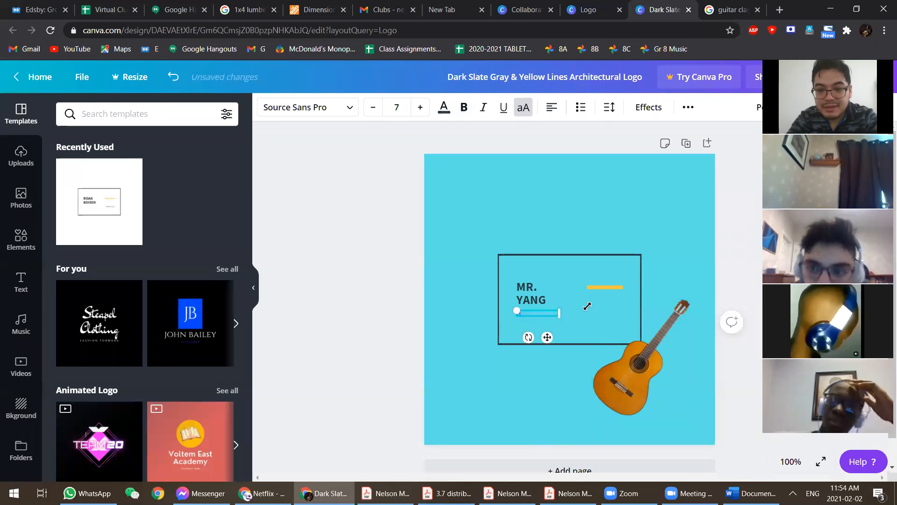
pyautogui.write('TEACHER')
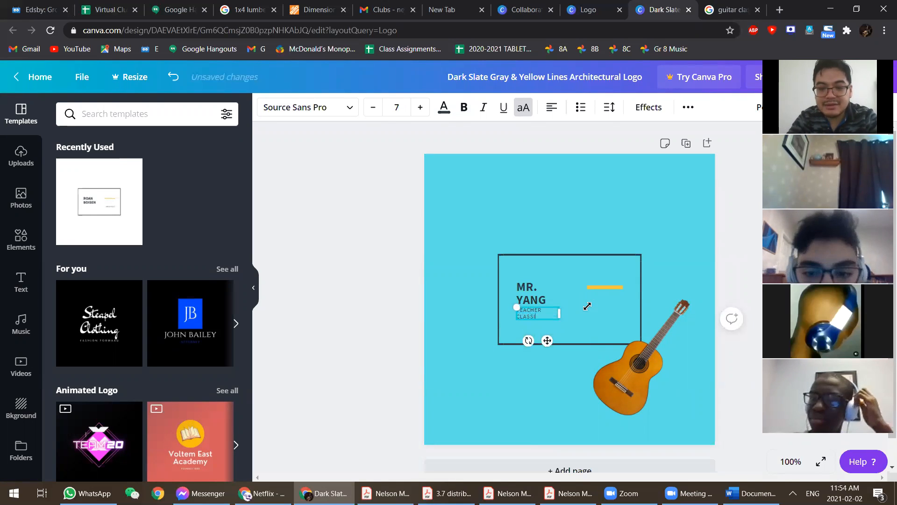
pyautogui.write(' CLASSICAL GUITARIST')
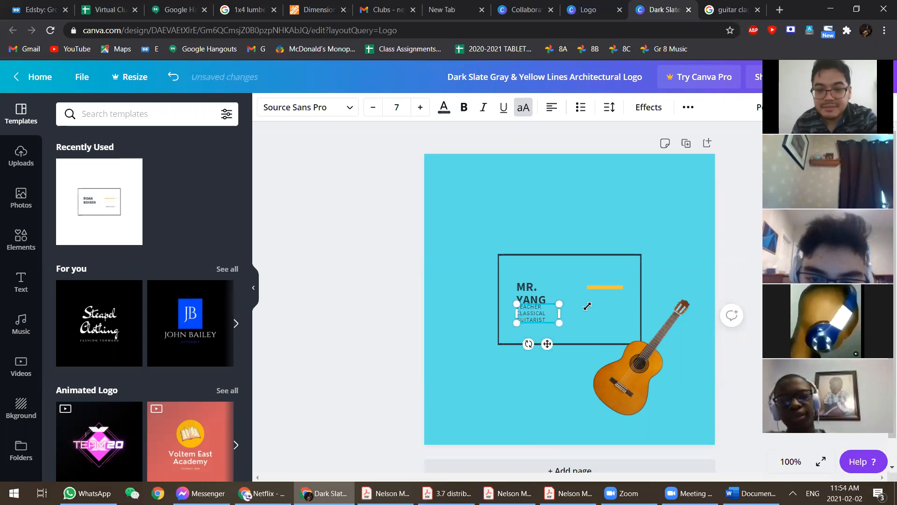
pyautogui.scroll(5, 580, 328)
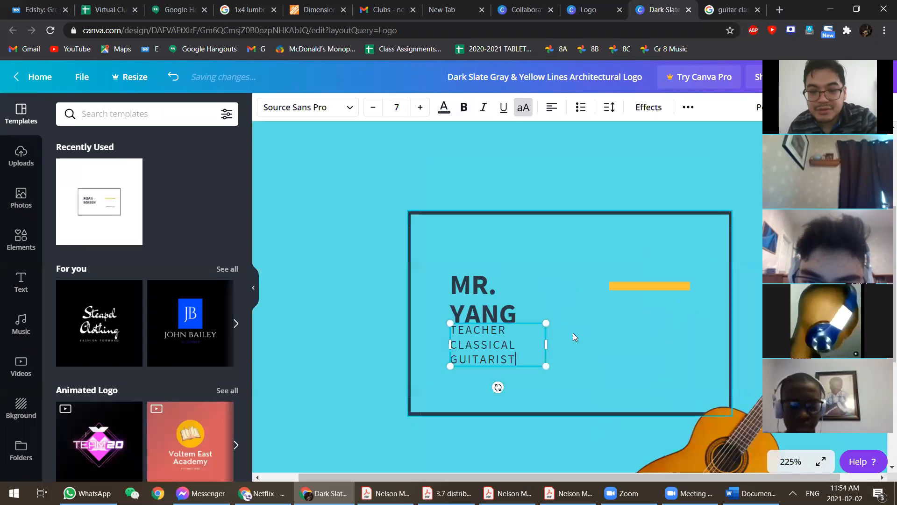
pyautogui.moveTo(546, 345); pyautogui.dragTo(626, 345)
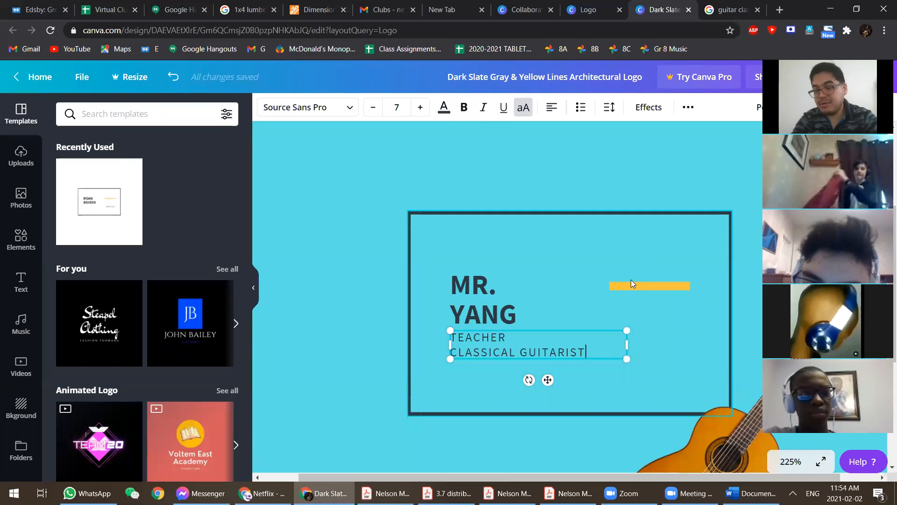
# - Move MR. YANG to the top-left of the box
pyautogui.scroll(3, 631, 279)
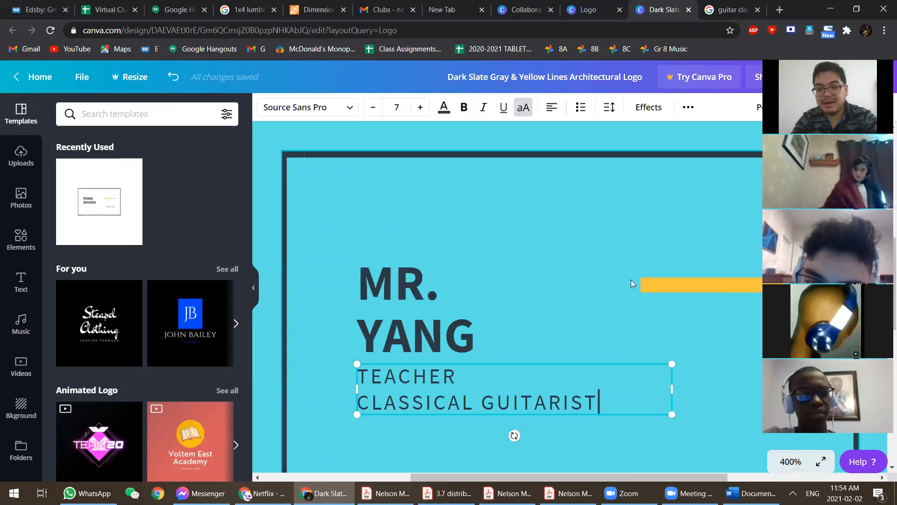
pyautogui.scroll(-1, 631, 280)
pyautogui.scroll(-1, 430, 290)
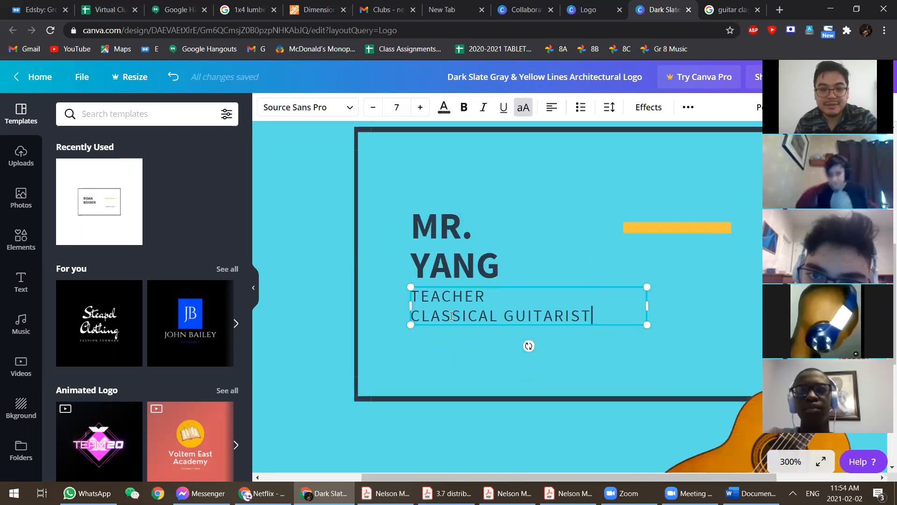
pyautogui.moveTo(458, 239); pyautogui.dragTo(434, 196)
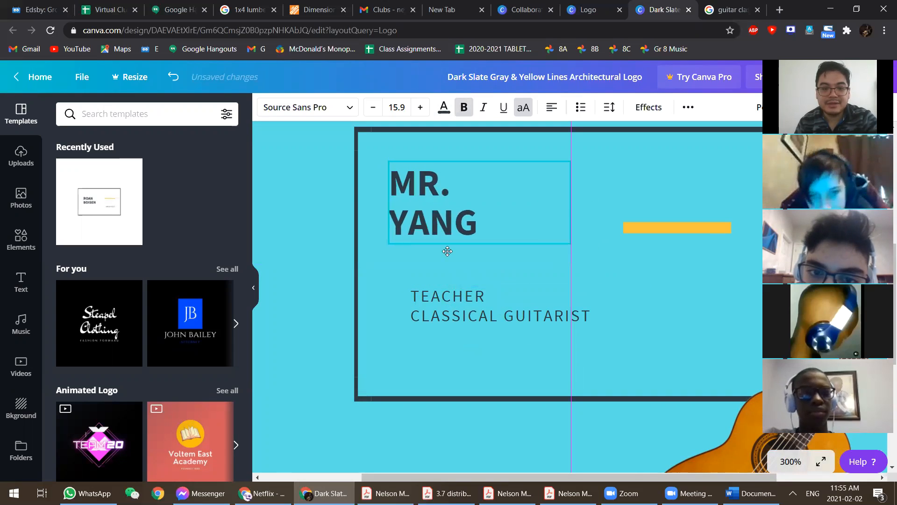
# - Place the subtitle just under YANG and make it bold
pyautogui.moveTo(447, 251); pyautogui.dragTo(447, 252)
pyautogui.click(464, 312)
pyautogui.moveTo(427, 287); pyautogui.dragTo(449, 283)
pyautogui.click(490, 314)
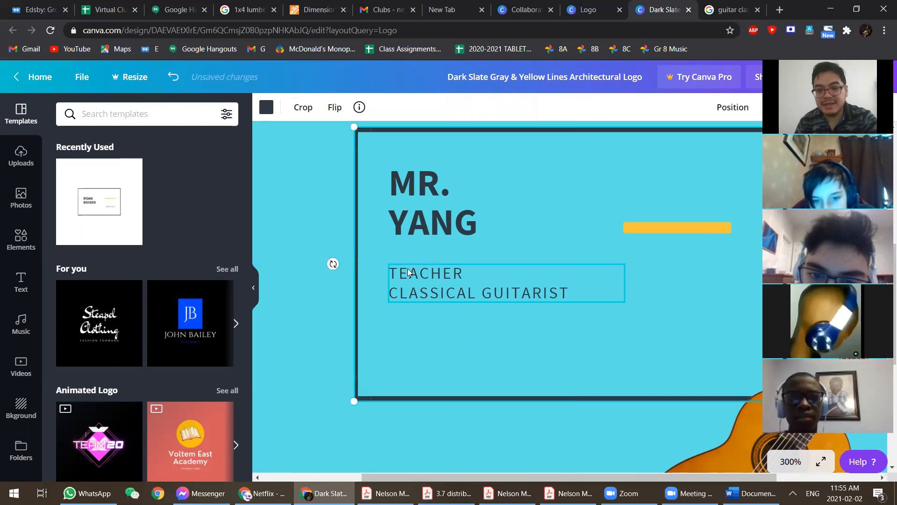
pyautogui.click(440, 292)
pyautogui.click(464, 107)
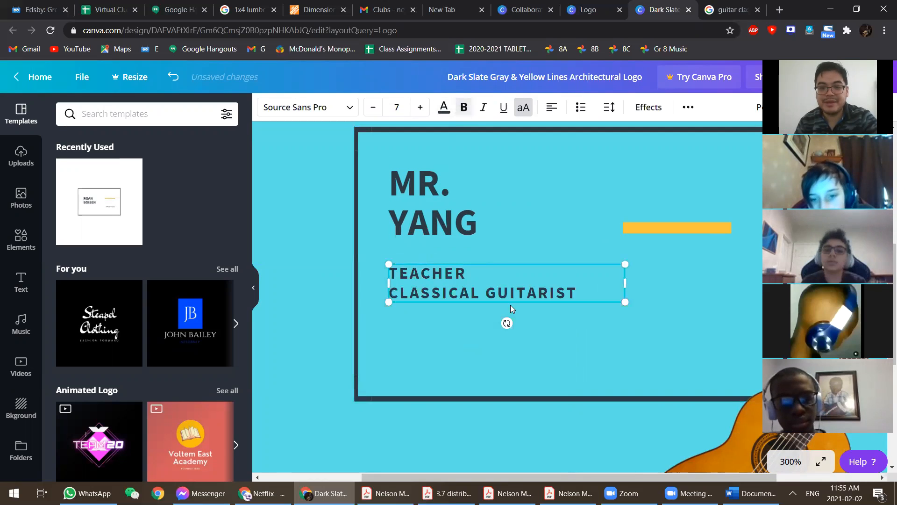
# - Delete the yellow bar from the logo
pyautogui.click(427, 202)
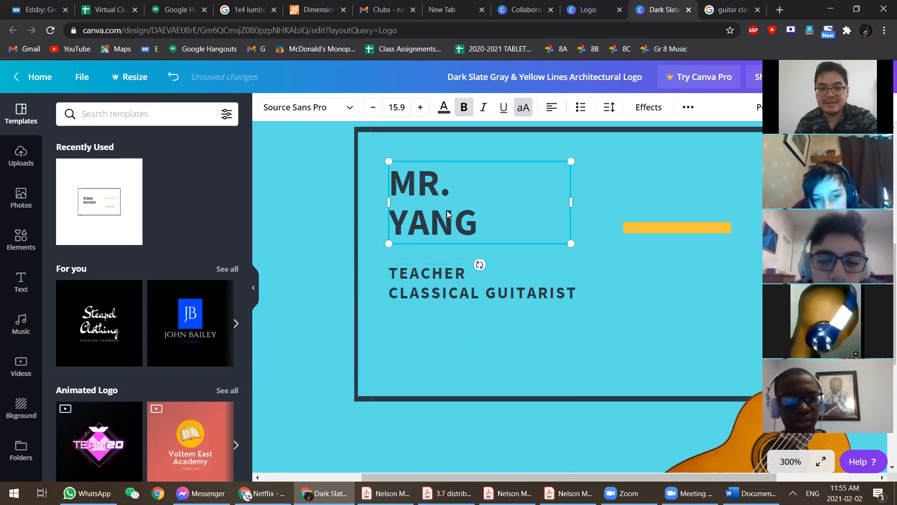
pyautogui.click(664, 228)
pyautogui.moveTo(673, 229); pyautogui.dragTo(431, 254)
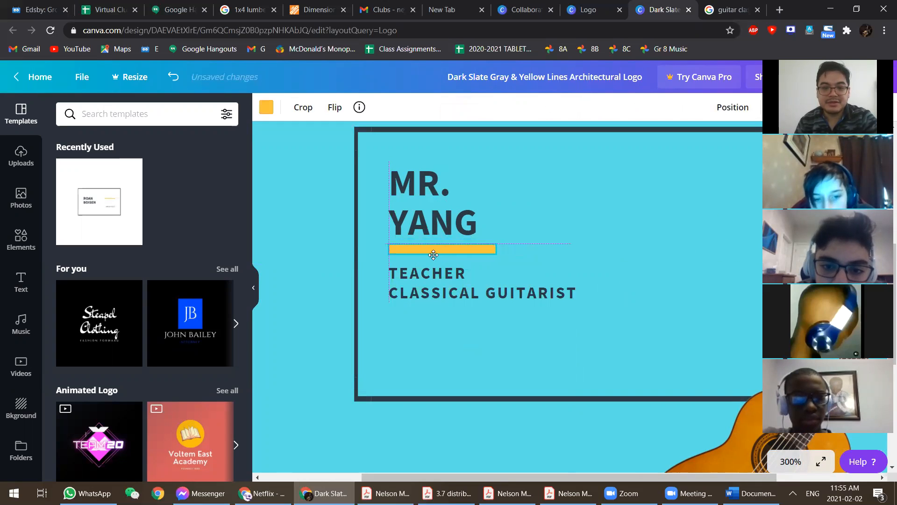
pyautogui.press('Delete')
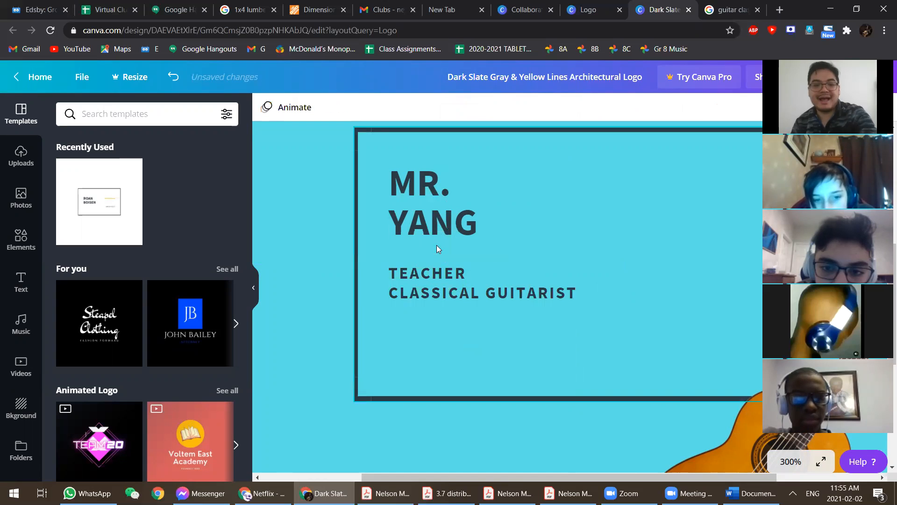
# - Add a square from Elements and stretch it into a wide orange bar behind the subtitle
pyautogui.click(19, 241)
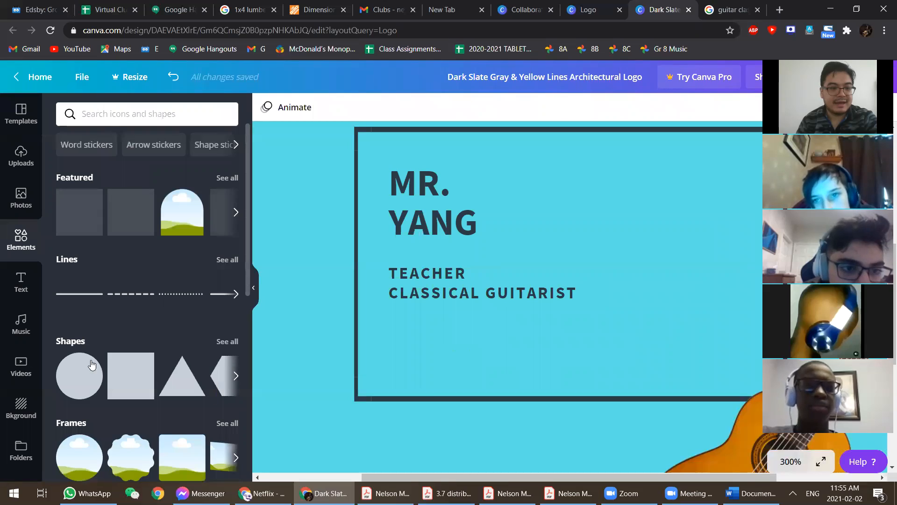
pyautogui.scroll(-4, 95, 366)
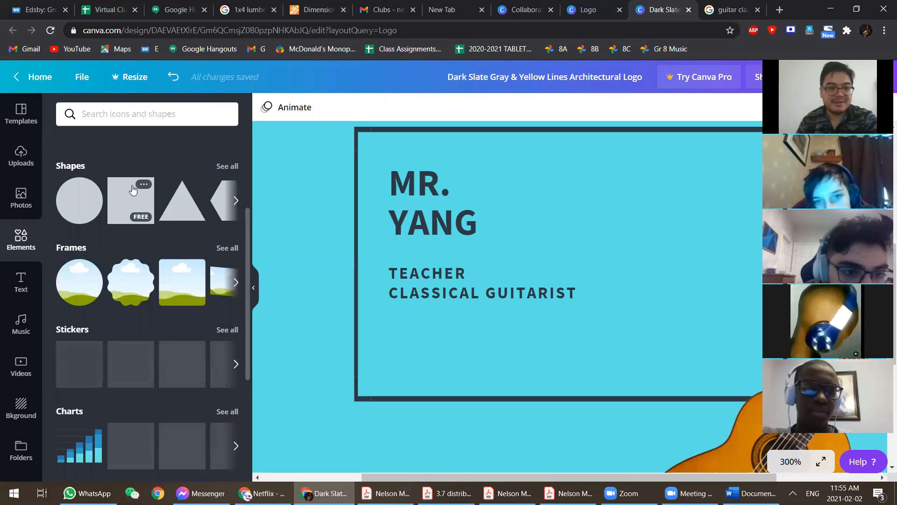
pyautogui.click(133, 189)
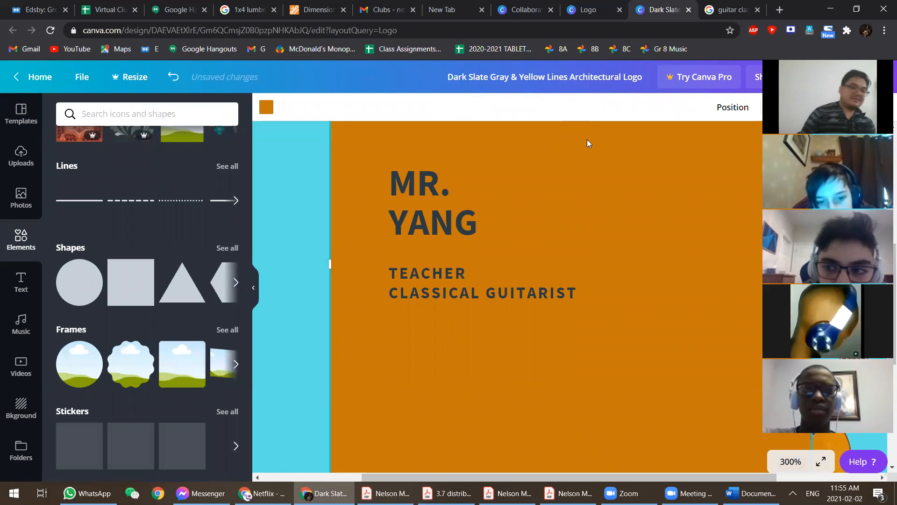
pyautogui.scroll(-4, 307, 262)
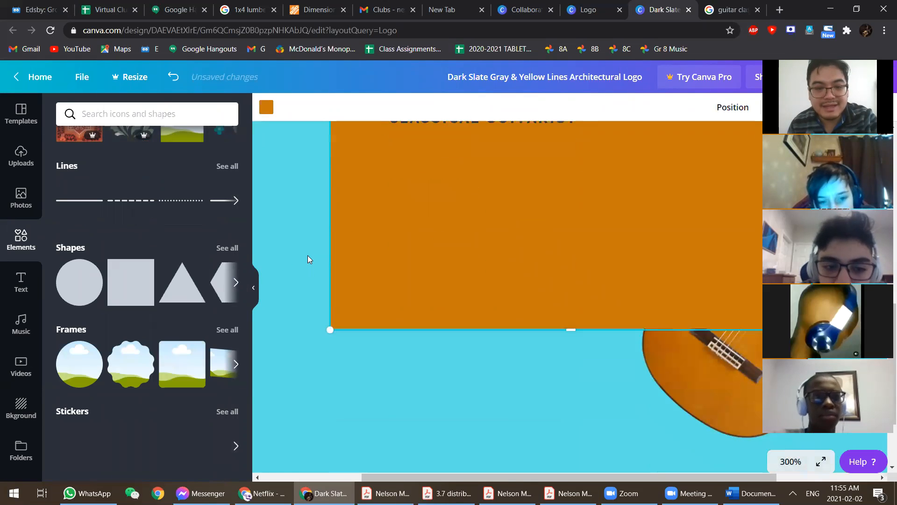
pyautogui.scroll(-4, 313, 236)
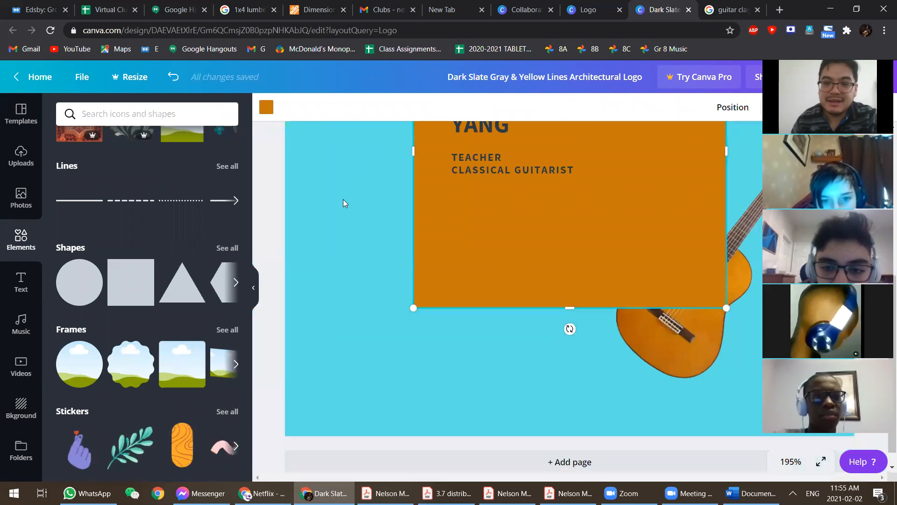
pyautogui.moveTo(517, 221); pyautogui.dragTo(419, 181)
pyautogui.moveTo(331, 312); pyautogui.dragTo(345, 369)
pyautogui.moveTo(520, 356); pyautogui.dragTo(550, 227)
pyautogui.moveTo(531, 175); pyautogui.dragTo(721, 158)
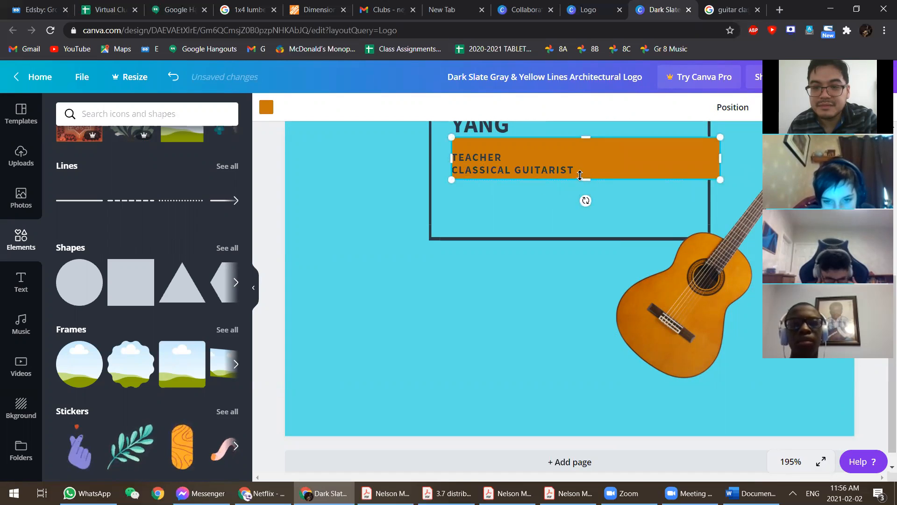
# - Move the orange bar up so it sits just under the name title
pyautogui.moveTo(577, 145); pyautogui.dragTo(521, 148)
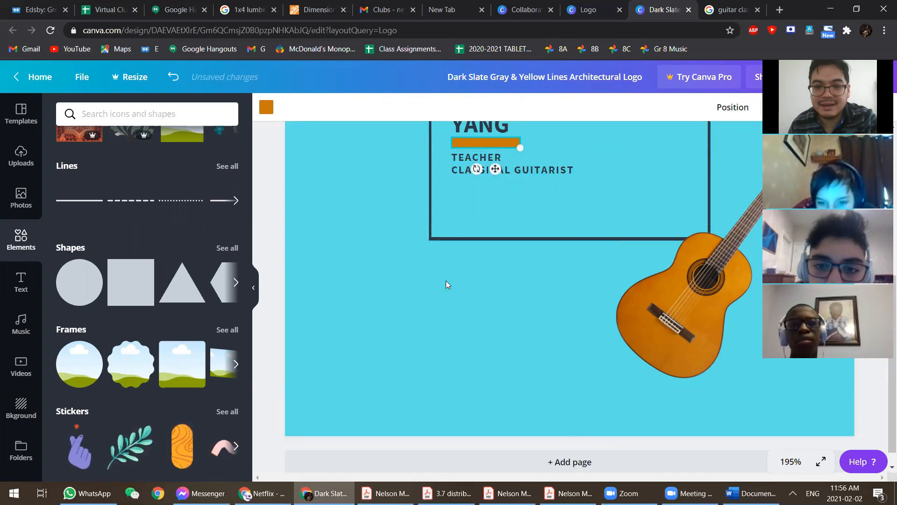
pyautogui.scroll(3, 446, 282)
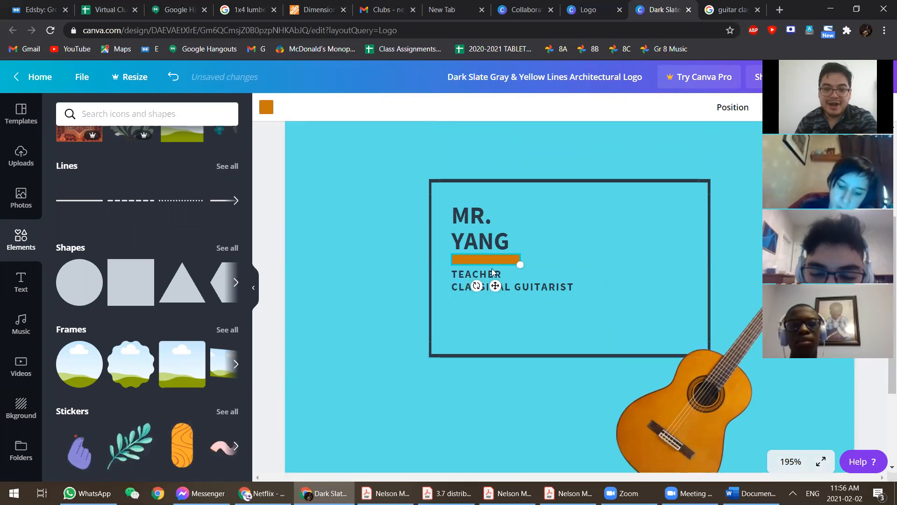
pyautogui.click(492, 268)
pyautogui.click(484, 259)
pyautogui.moveTo(494, 258); pyautogui.dragTo(498, 258)
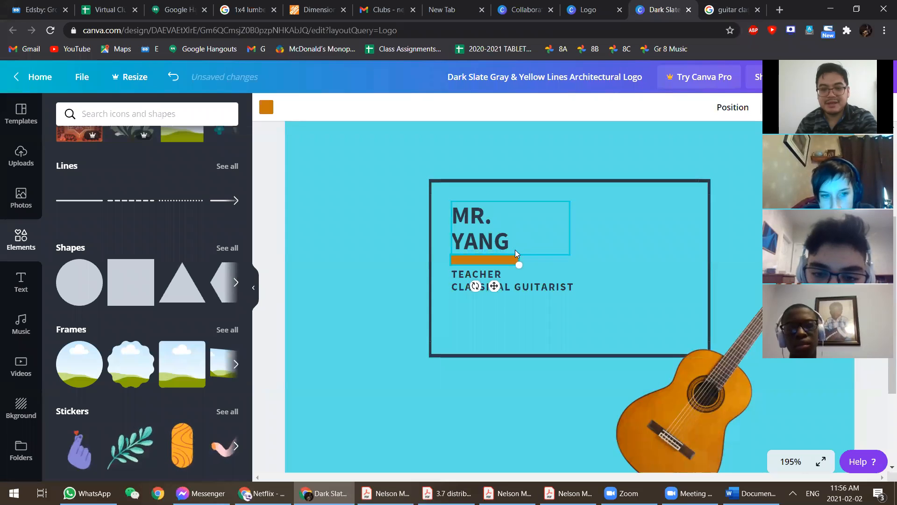
# - Nudge the TEACHER / CLASSICAL GUITARIST subtitle slightly lower and fine-tune the bar's position
pyautogui.click(509, 290)
pyautogui.press('Down')
pyautogui.press('Down')
pyautogui.press('Down')
pyautogui.press('Down')
pyautogui.press('Down')
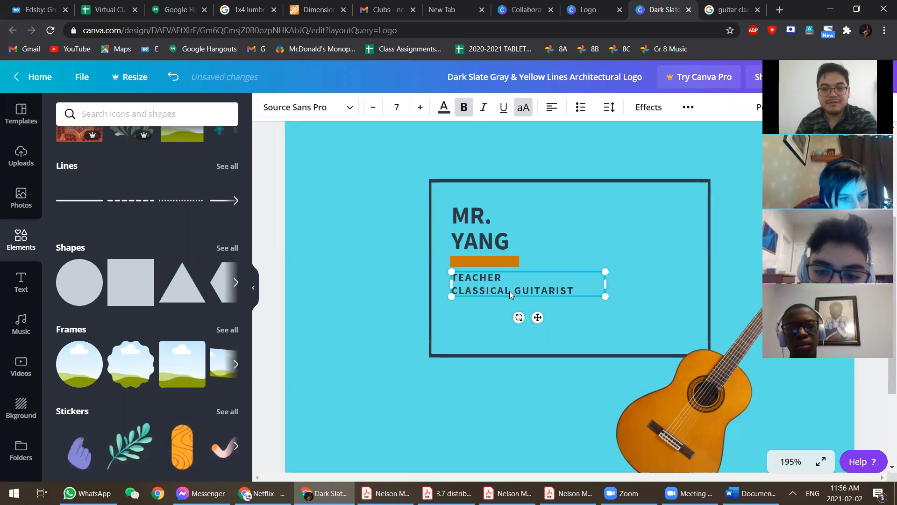
pyautogui.moveTo(489, 261); pyautogui.dragTo(492, 263)
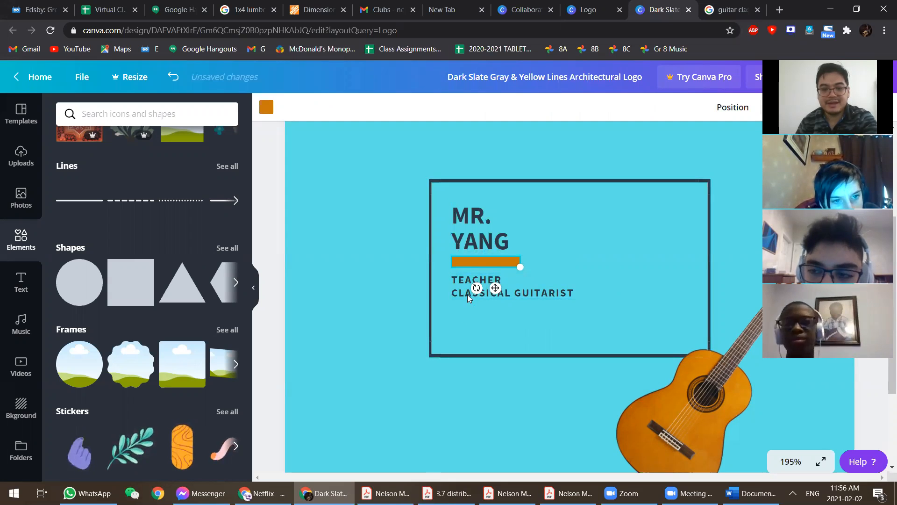
pyautogui.moveTo(462, 293); pyautogui.dragTo(463, 295)
pyautogui.click(478, 263)
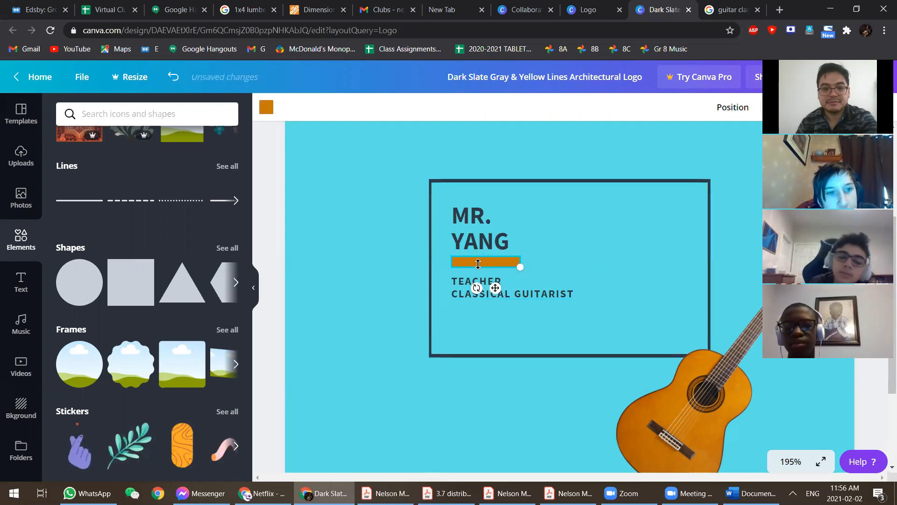
pyautogui.moveTo(500, 257); pyautogui.dragTo(499, 258)
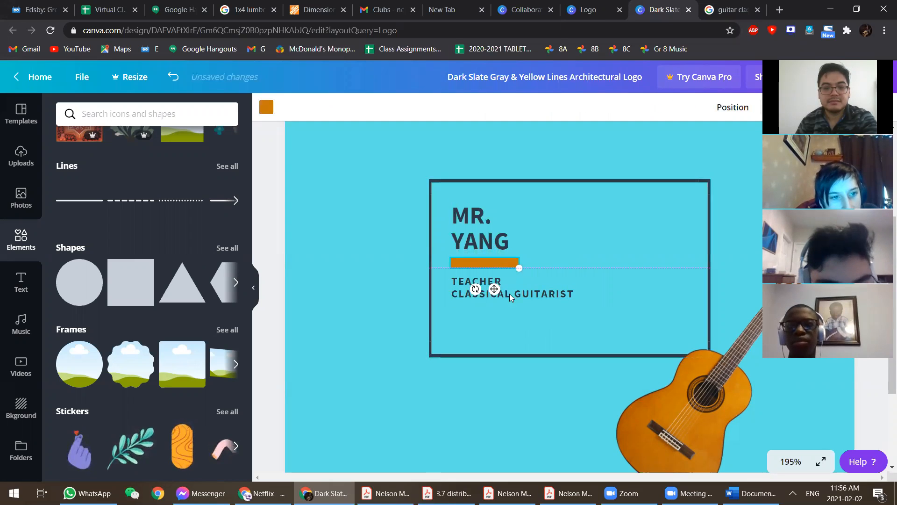
# - Recolour the bar purple
pyautogui.click(475, 279)
pyautogui.click(475, 259)
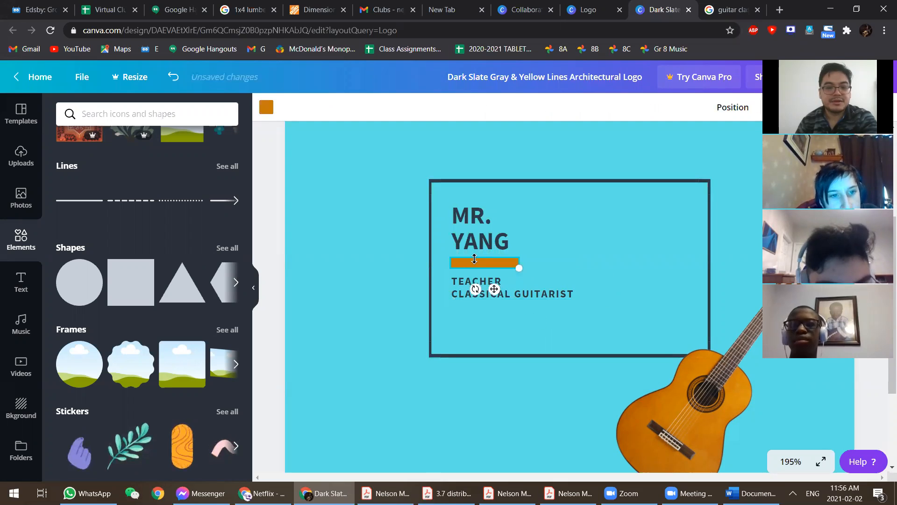
pyautogui.click(267, 108)
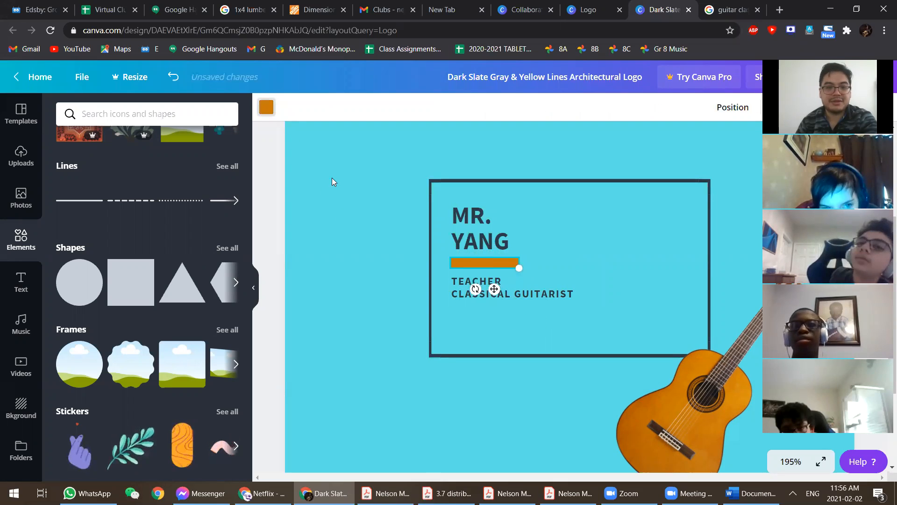
pyautogui.click(225, 364)
# - Change the page background from cyan to light grey, after trying beige and medium grey
pyautogui.press('Escape')
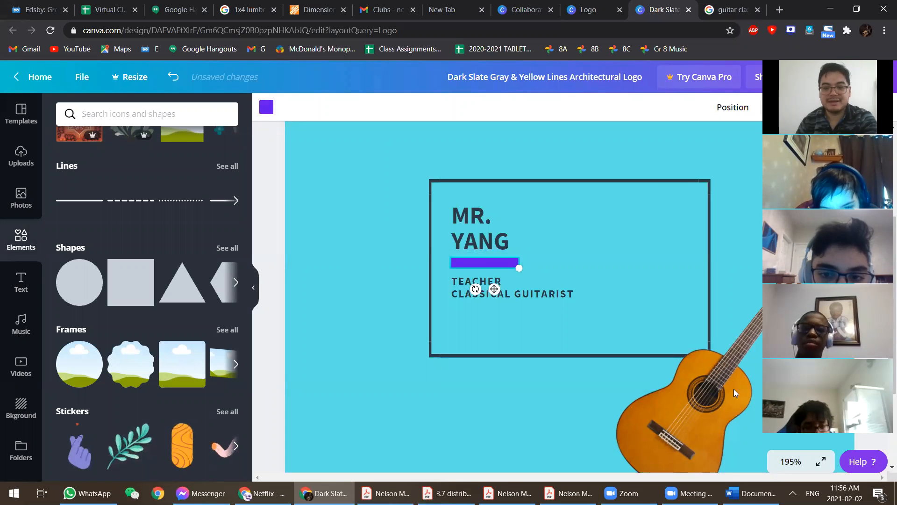
pyautogui.click(351, 226)
pyautogui.scroll(3, 337, 322)
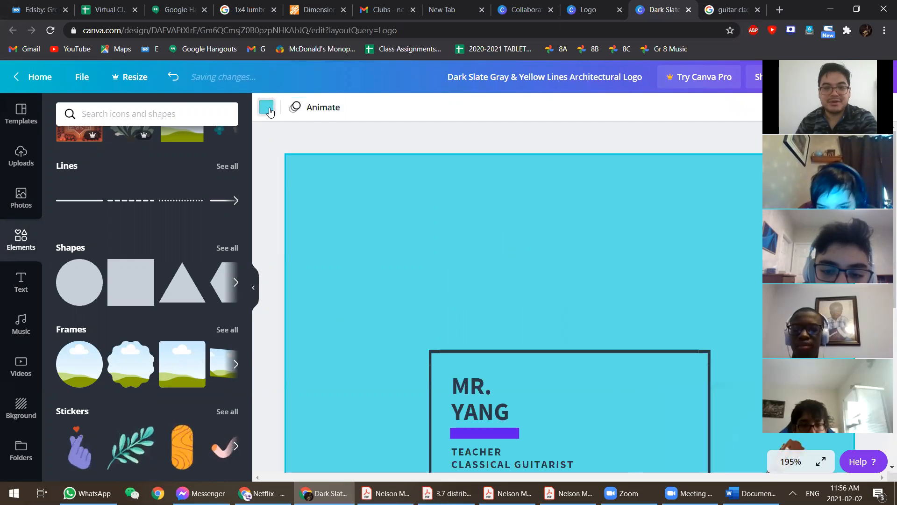
pyautogui.click(266, 107)
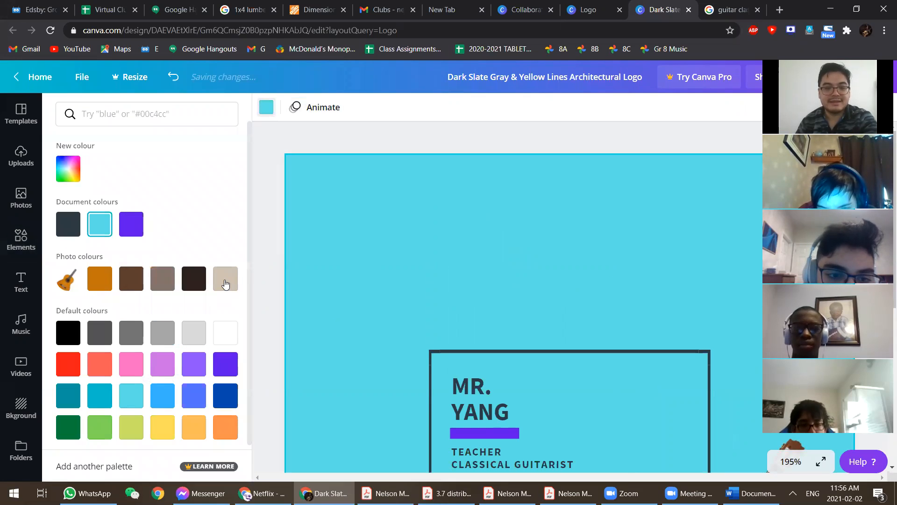
pyautogui.click(225, 281)
pyautogui.scroll(-5, 370, 333)
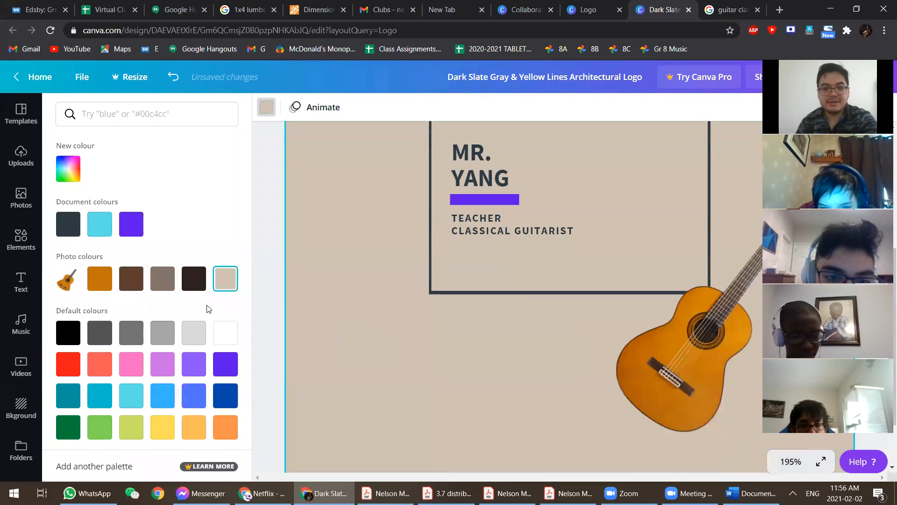
pyautogui.click(190, 345)
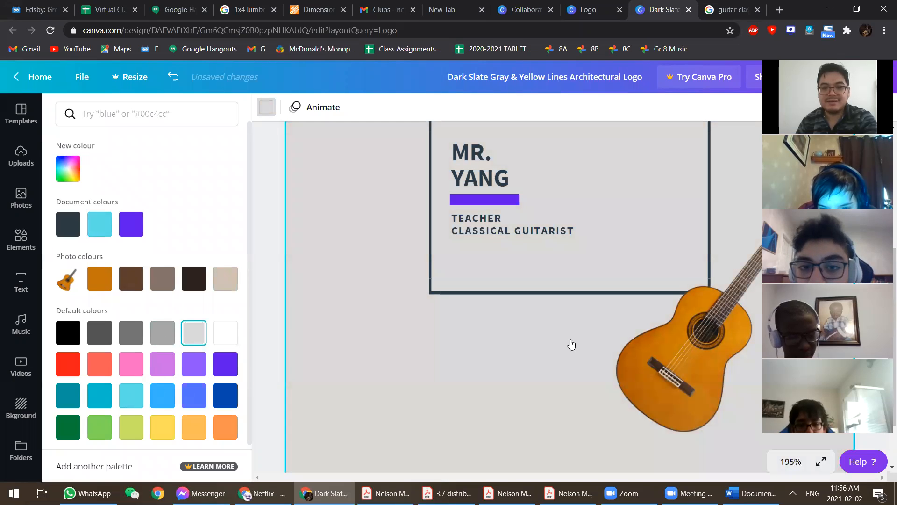
pyautogui.click(168, 338)
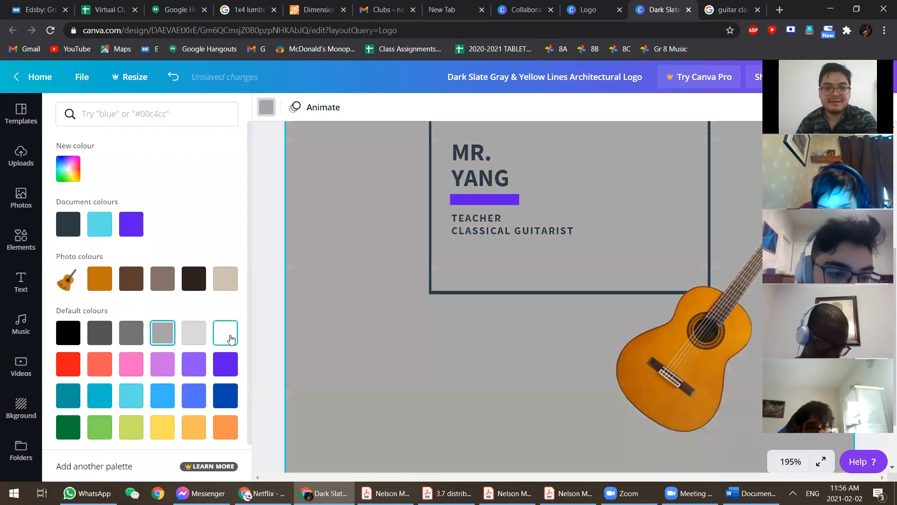
pyautogui.scroll(3, 439, 343)
pyautogui.scroll(-3, 438, 346)
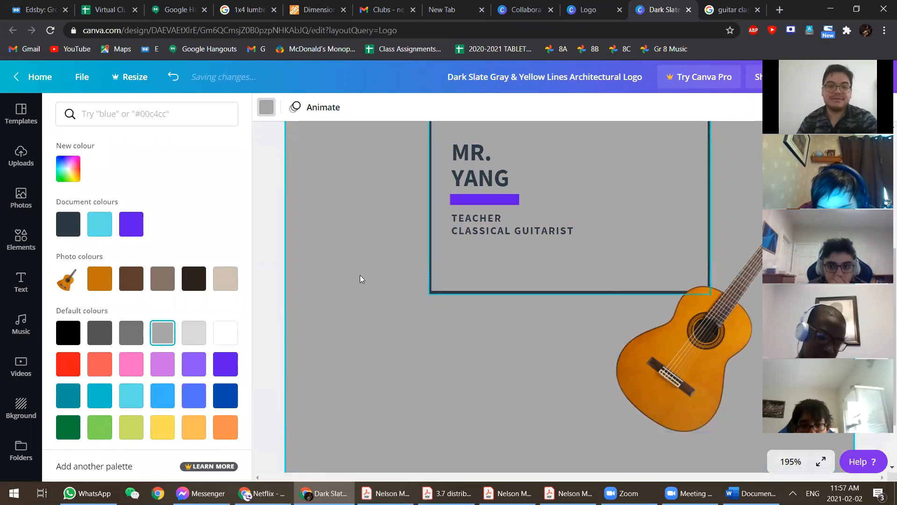
pyautogui.scroll(-1, 162, 345)
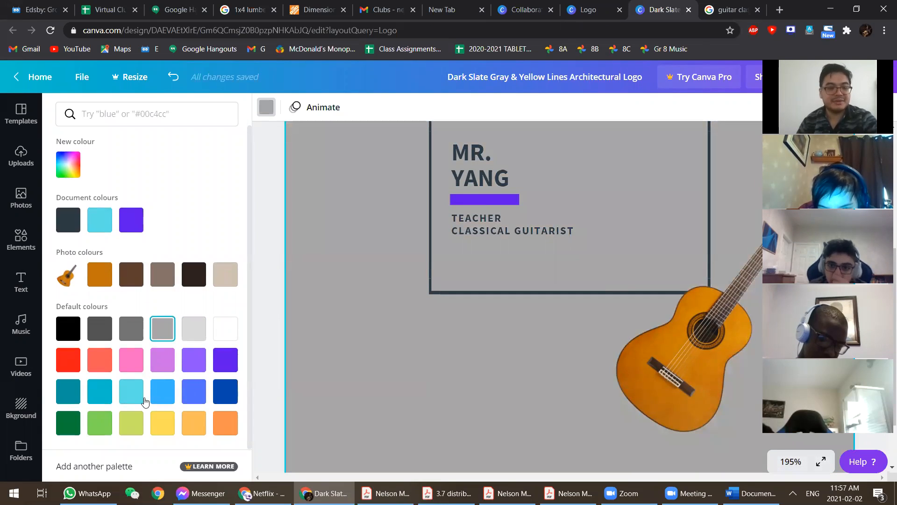
pyautogui.click(194, 328)
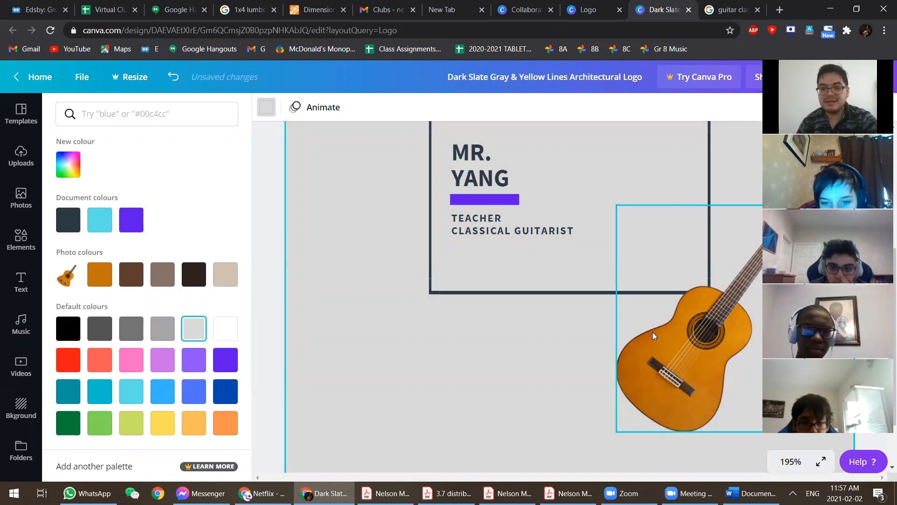
# - Move the guitar into the box's right side, overlapping the border, tilted at -14°
pyautogui.moveTo(718, 359); pyautogui.dragTo(684, 325)
pyautogui.moveTo(662, 287); pyautogui.dragTo(638, 239)
pyautogui.scroll(1, 654, 234)
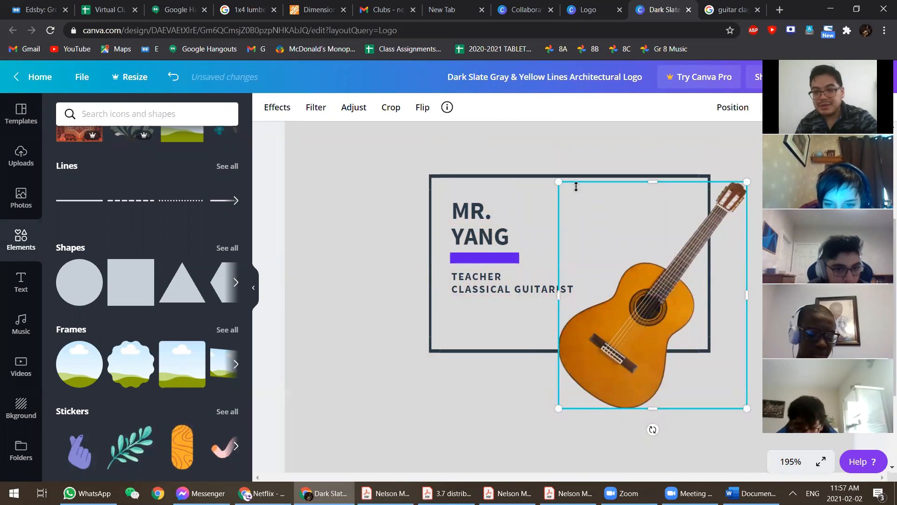
pyautogui.moveTo(653, 429); pyautogui.dragTo(721, 412)
pyautogui.moveTo(622, 341); pyautogui.dragTo(628, 309)
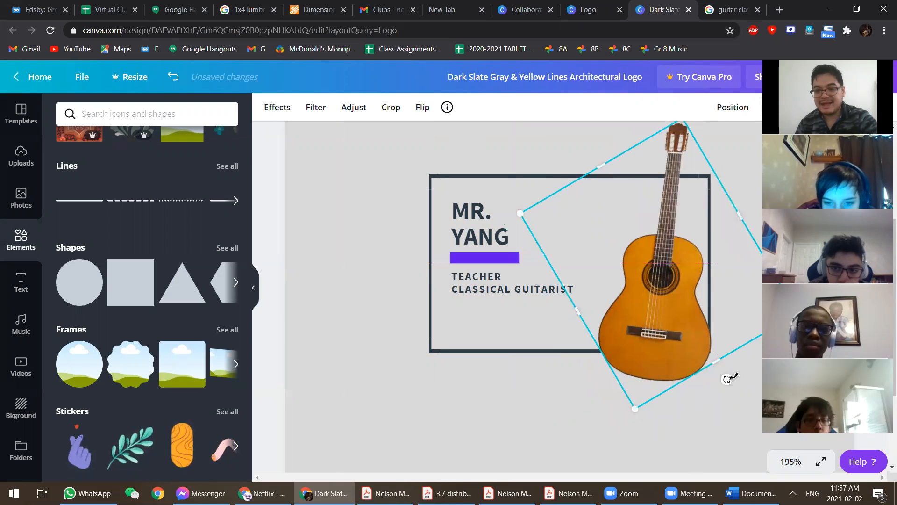
pyautogui.moveTo(711, 387); pyautogui.dragTo(692, 398)
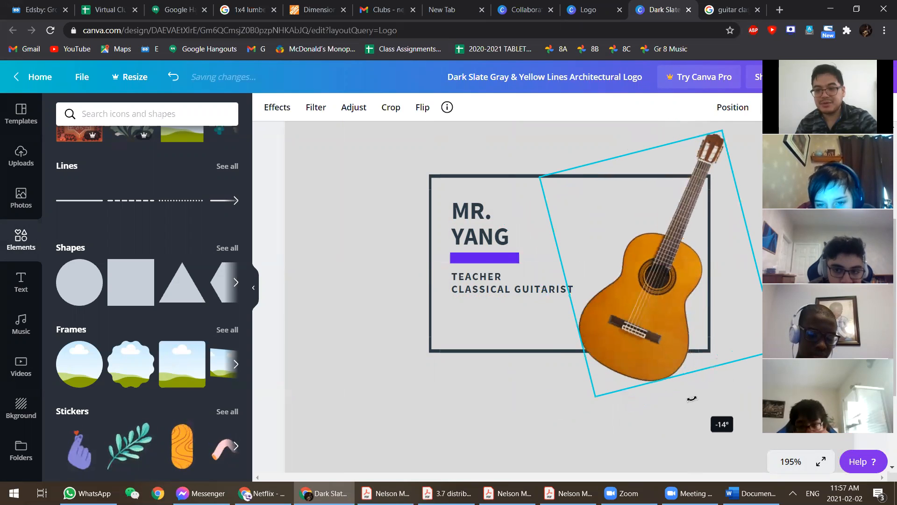
pyautogui.moveTo(621, 338)
pyautogui.mouseDown()
pyautogui.moveTo(597, 350)
pyautogui.moveTo(612, 351)
pyautogui.mouseUp()
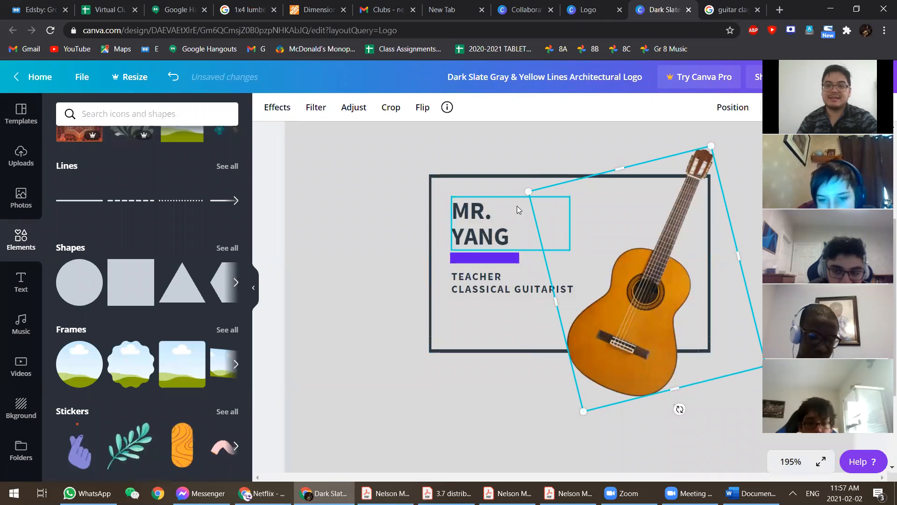
pyautogui.click(277, 153)
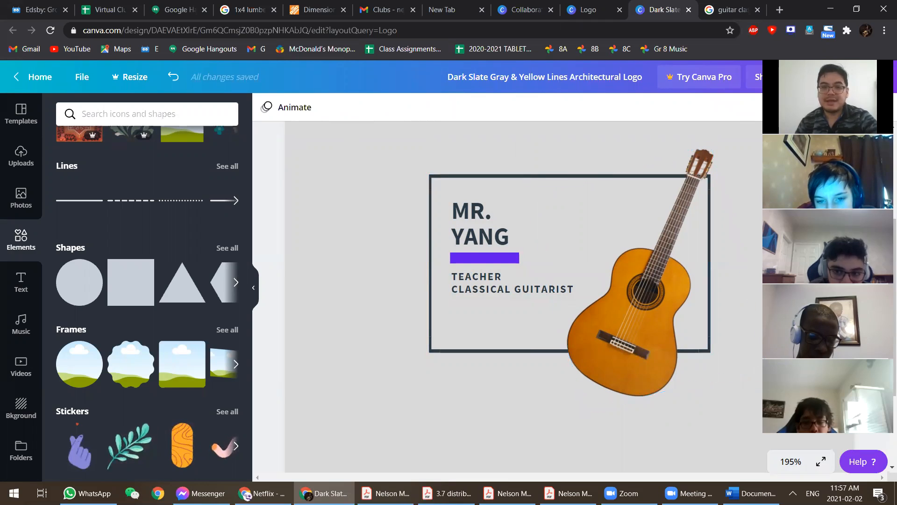
# - Review the available download file types, keeping PNG
pyautogui.scroll(-3, 659, 295)
pyautogui.scroll(5, 654, 290)
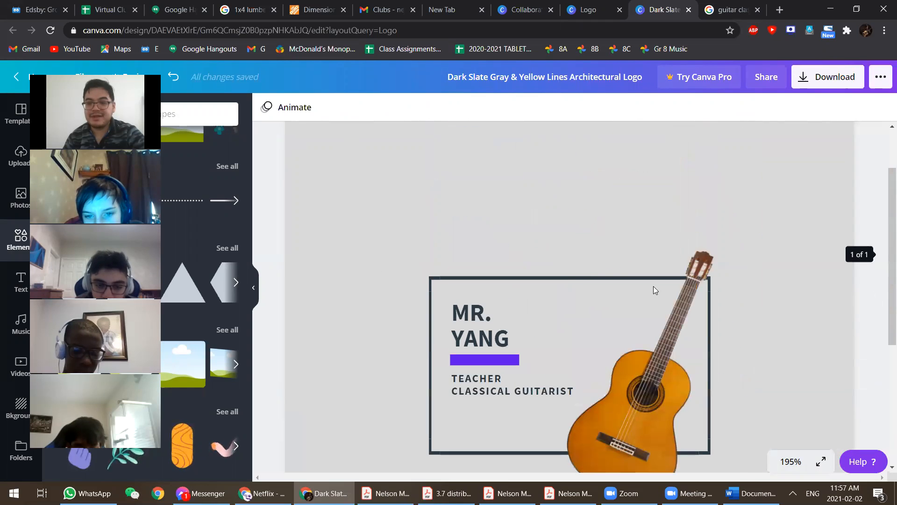
pyautogui.scroll(-3, 767, 205)
pyautogui.click(836, 80)
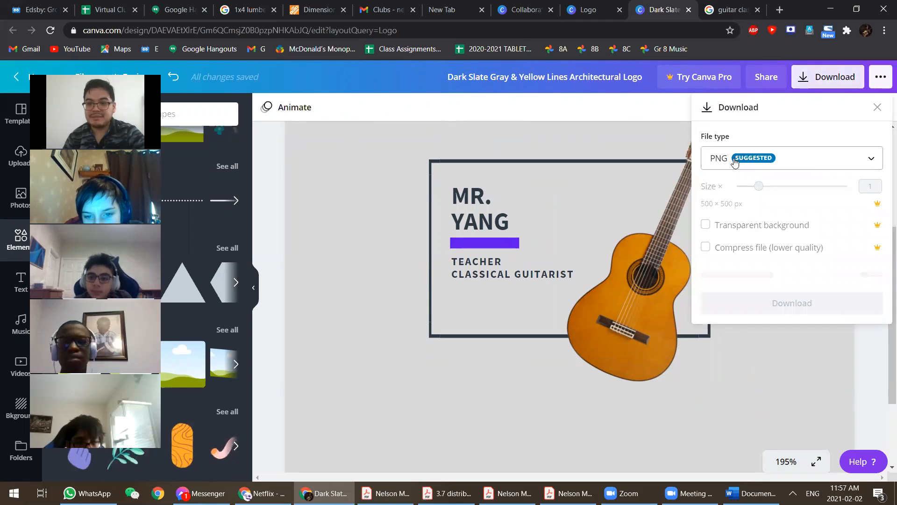
pyautogui.click(751, 159)
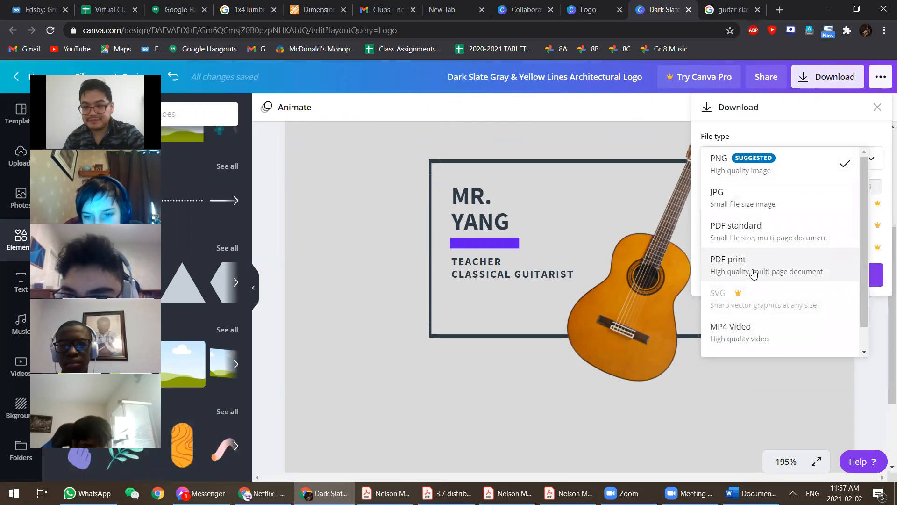
pyautogui.scroll(-2, 739, 327)
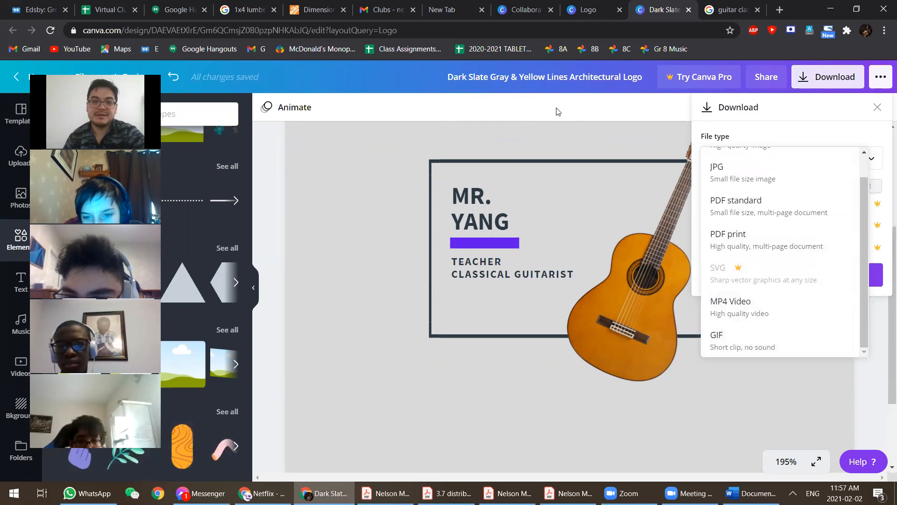
pyautogui.click(304, 118)
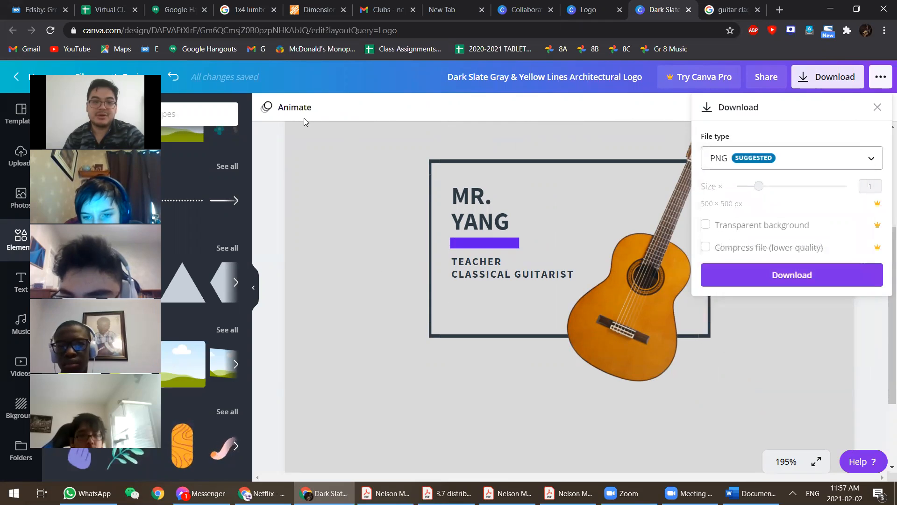
# - Close the download panel without downloading and show the animation styles
pyautogui.click(460, 114)
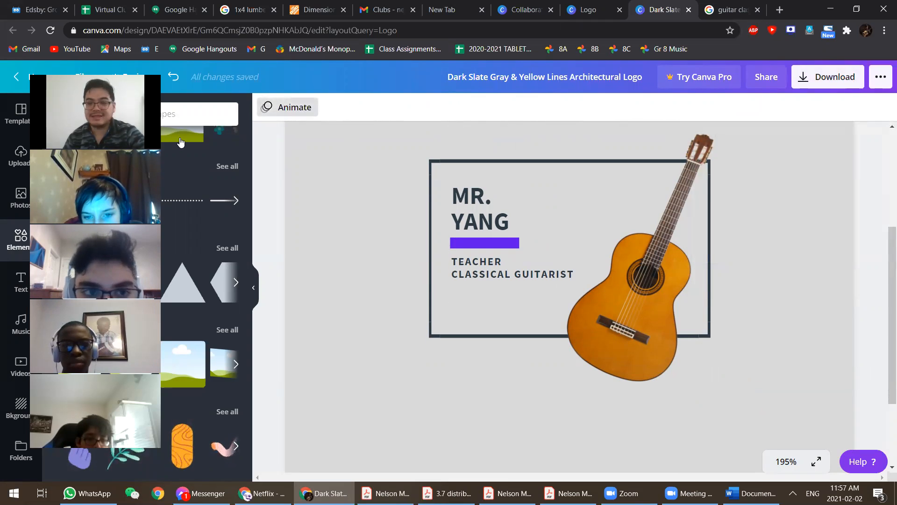
pyautogui.click(287, 107)
pyautogui.click(630, 276)
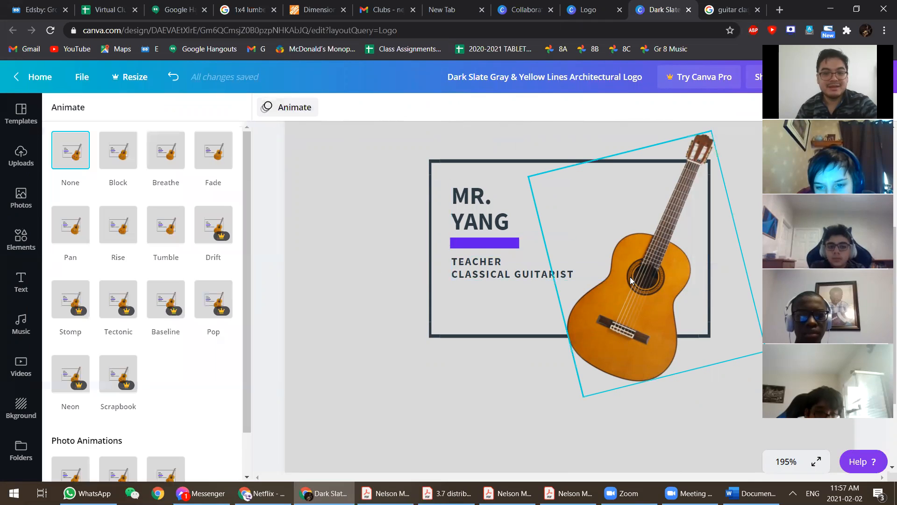
# - Preview the Block, Breathe and Fade animations on the logo
pyautogui.click(281, 148)
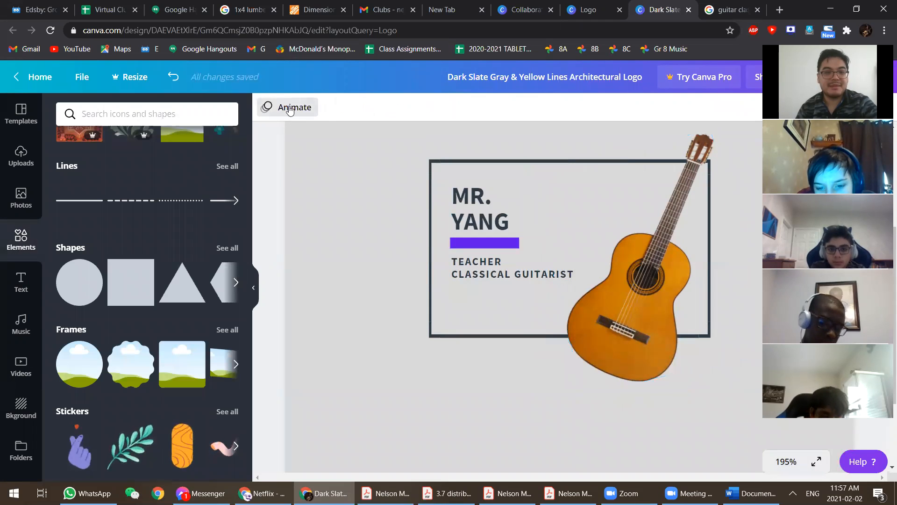
pyautogui.click(282, 107)
pyautogui.click(282, 108)
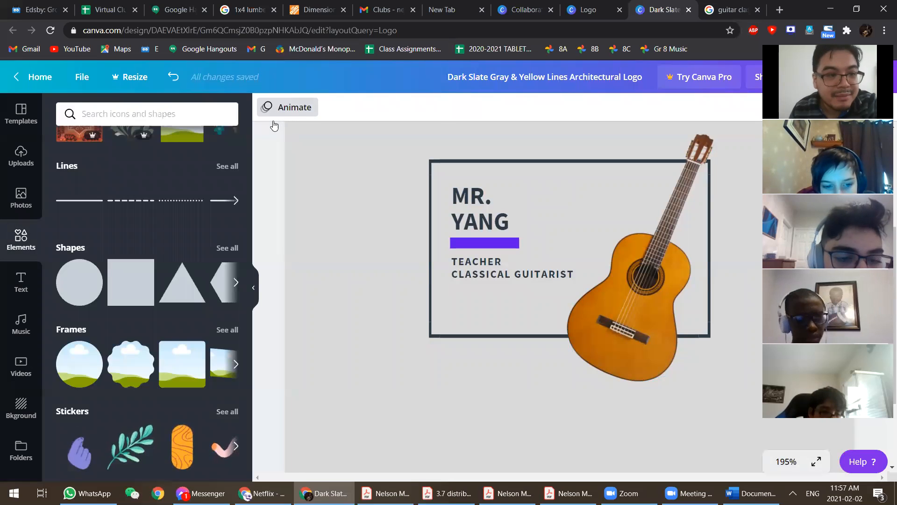
pyautogui.click(290, 109)
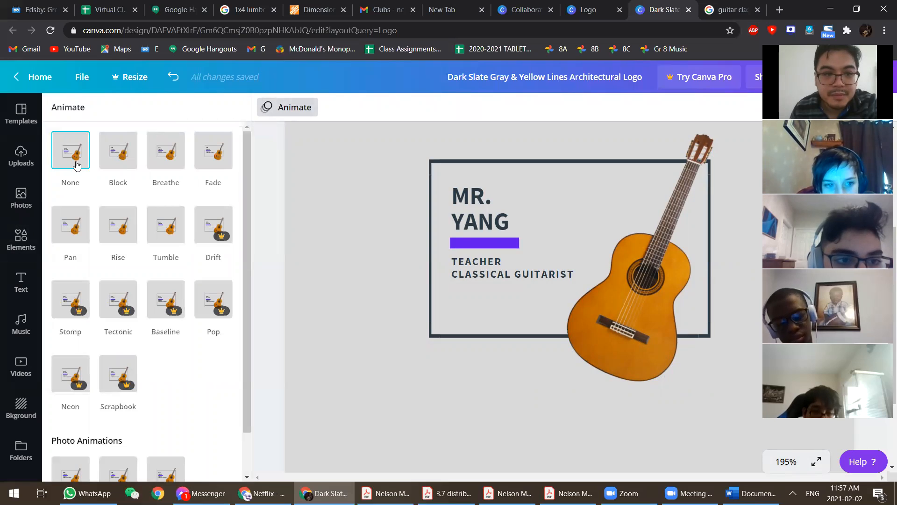
pyautogui.click(116, 161)
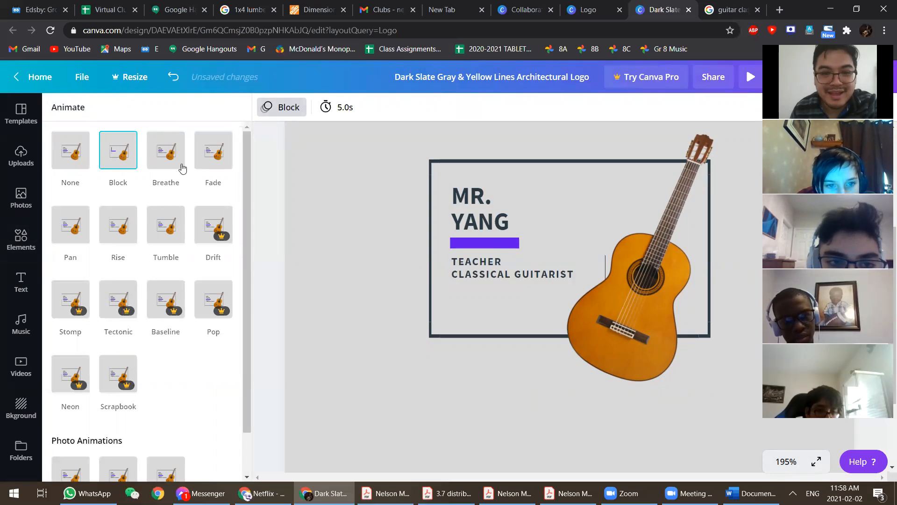
pyautogui.click(167, 168)
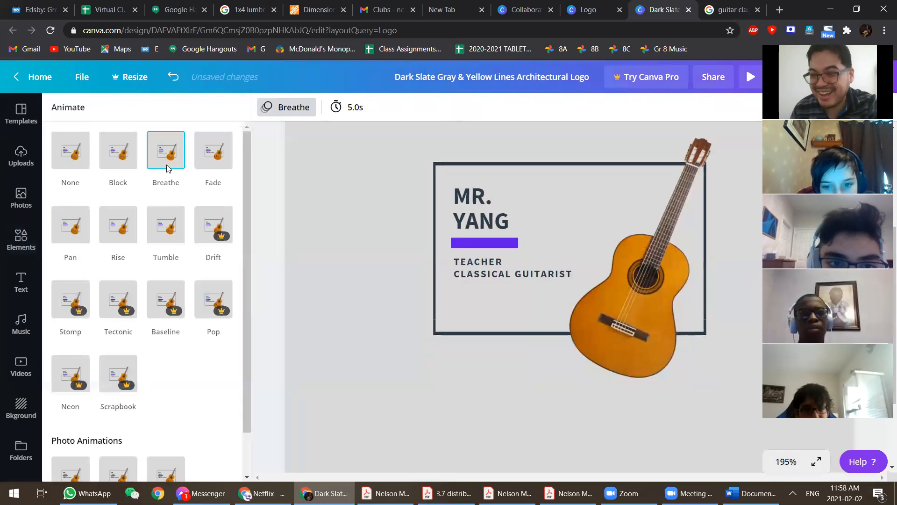
pyautogui.click(207, 159)
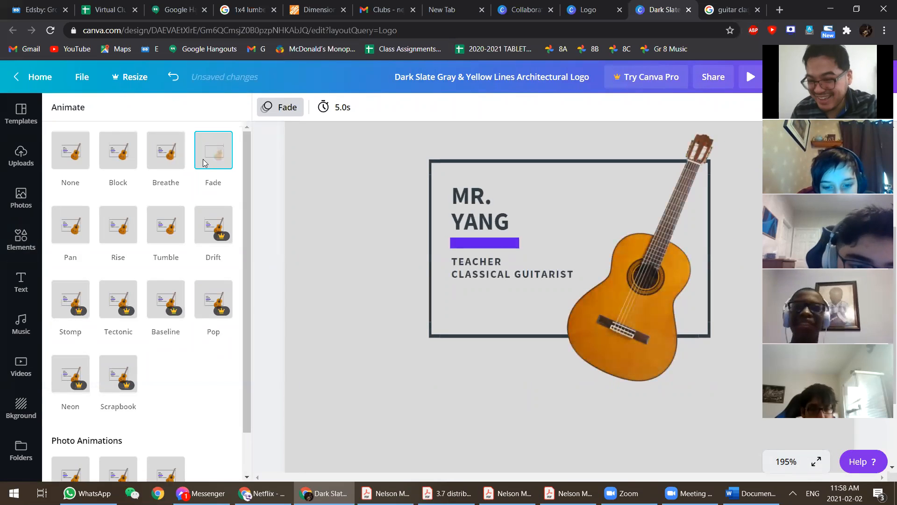
# - Preview Pan, Rise and Tumble, dismiss the Pro offer, and apply Rise
pyautogui.click(78, 232)
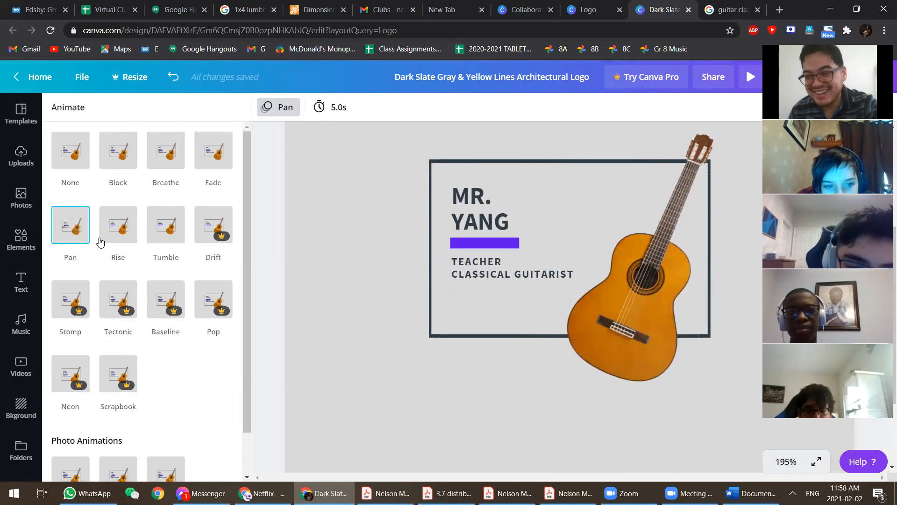
pyautogui.click(125, 223)
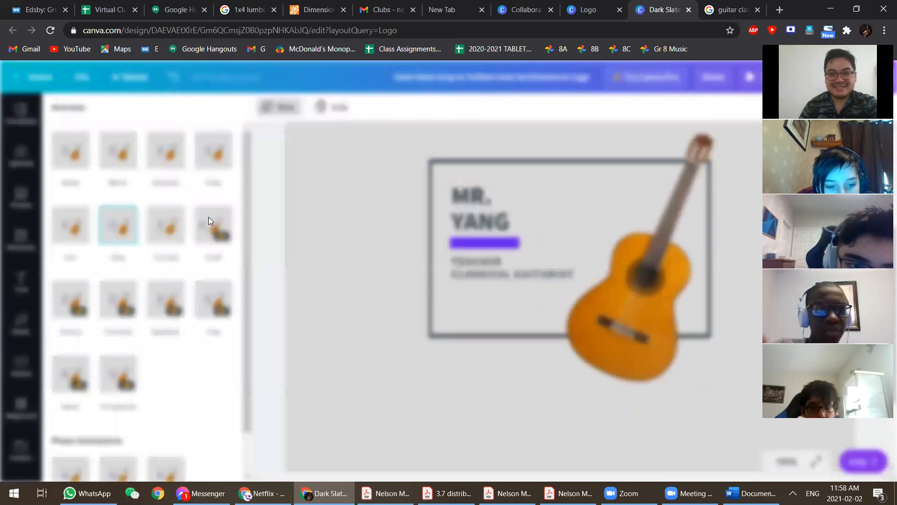
pyautogui.click(173, 239)
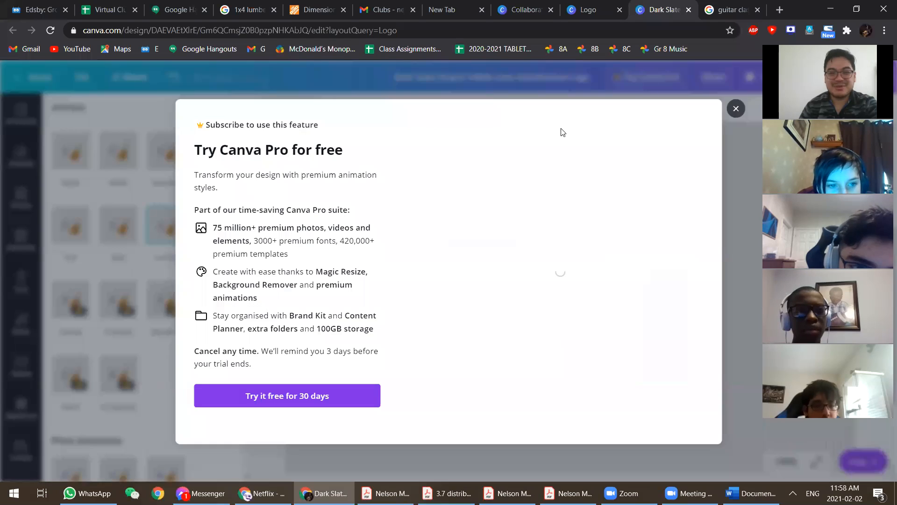
pyautogui.click(736, 107)
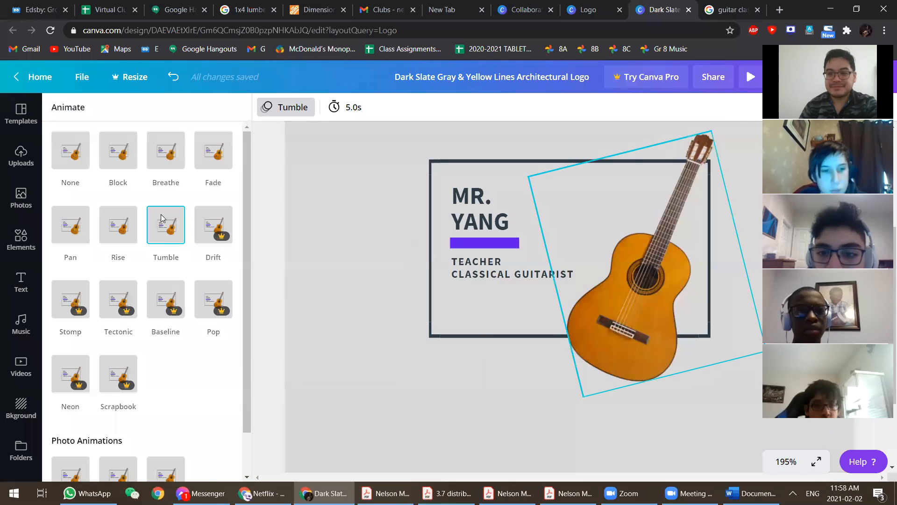
pyautogui.click(119, 224)
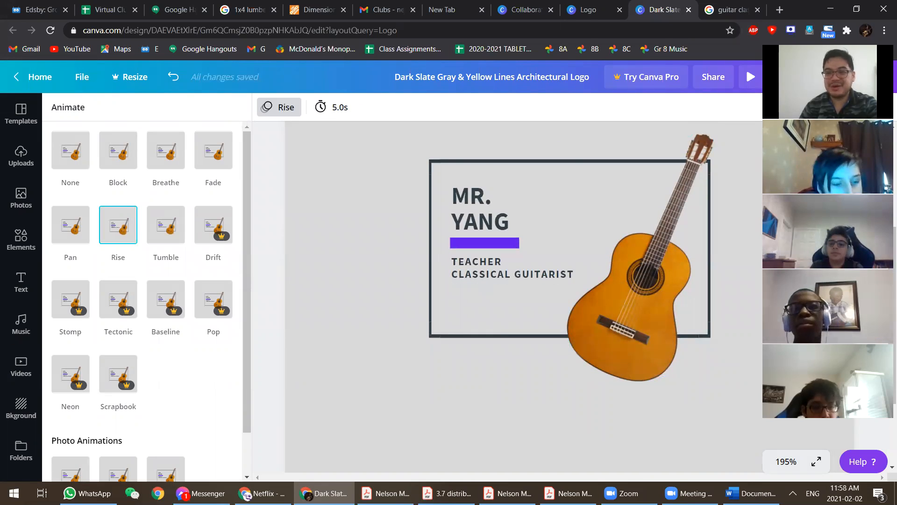
# - Review the Rise-animated logo and select the tilted guitar image
pyautogui.moveTo(828, 82); pyautogui.dragTo(155, 112)
pyautogui.scroll(2, 831, 212)
pyautogui.scroll(-3, 528, 300)
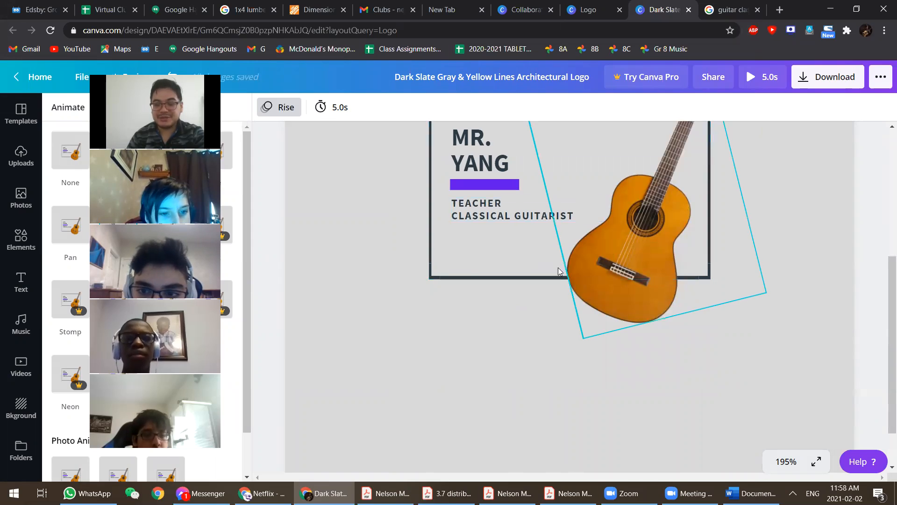
pyautogui.scroll(1, 631, 257)
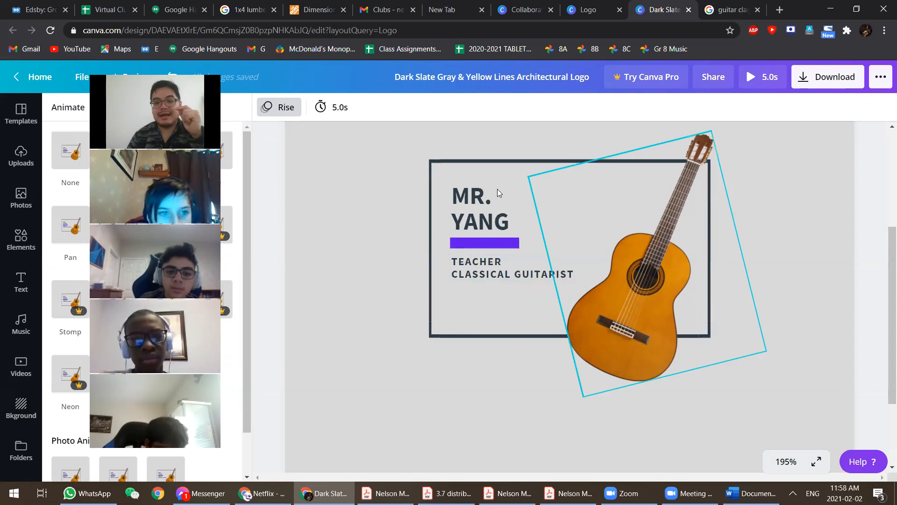
pyautogui.click(678, 291)
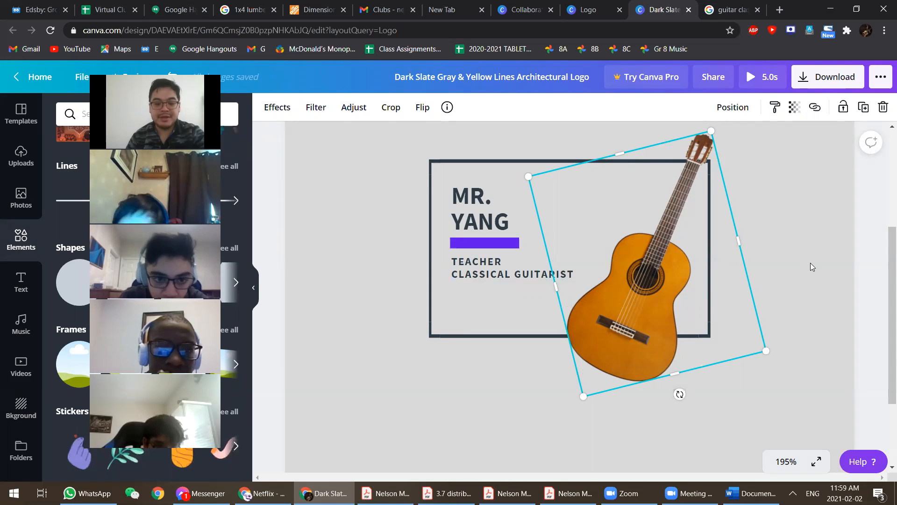
pyautogui.press('super+v')
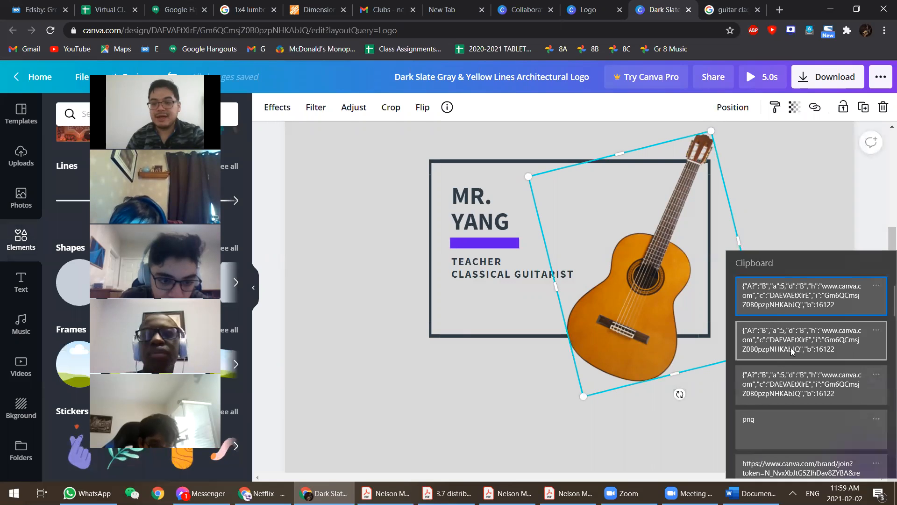
pyautogui.scroll(-10, 793, 352)
pyautogui.scroll(10, 771, 388)
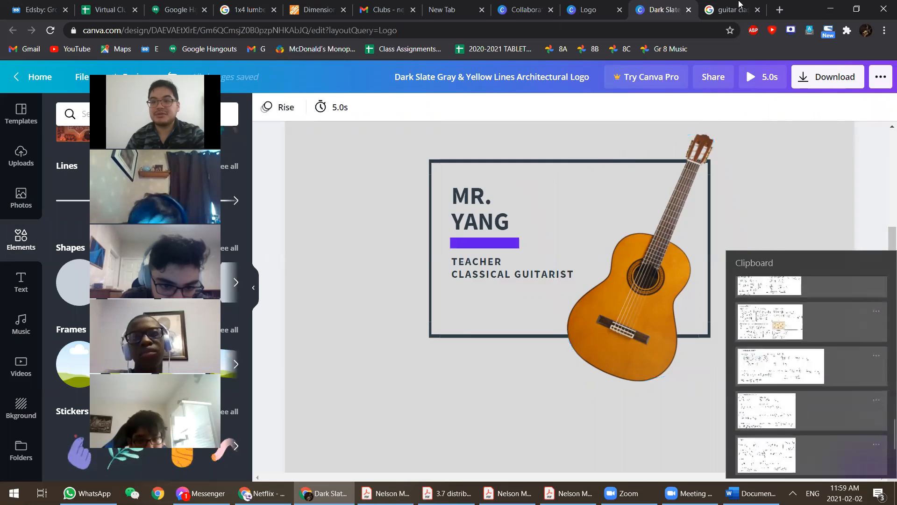
pyautogui.click(735, 14)
pyautogui.click(733, 14)
pyautogui.rightClick(649, 264)
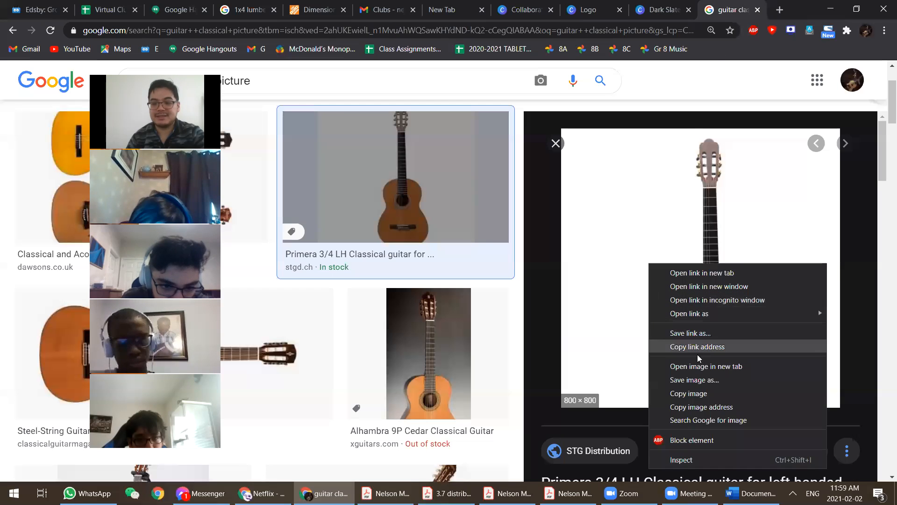
pyautogui.click(687, 394)
pyautogui.hotkey('ctrl', 'shift', 'Tab')
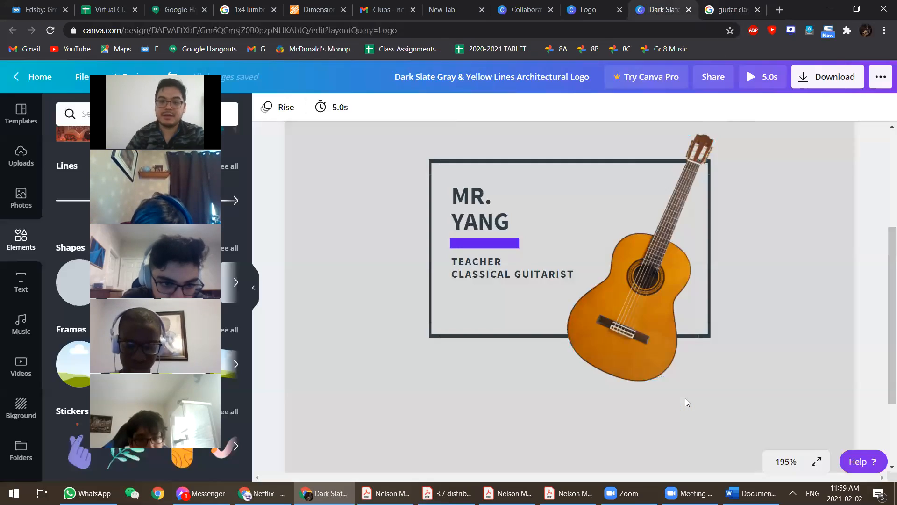
pyautogui.hotkey('ctrl', 'v')
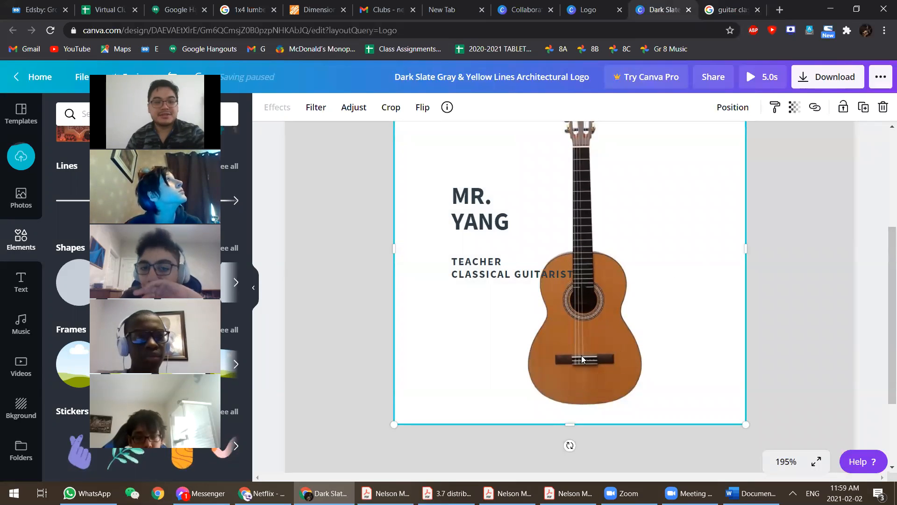
pyautogui.press('Delete')
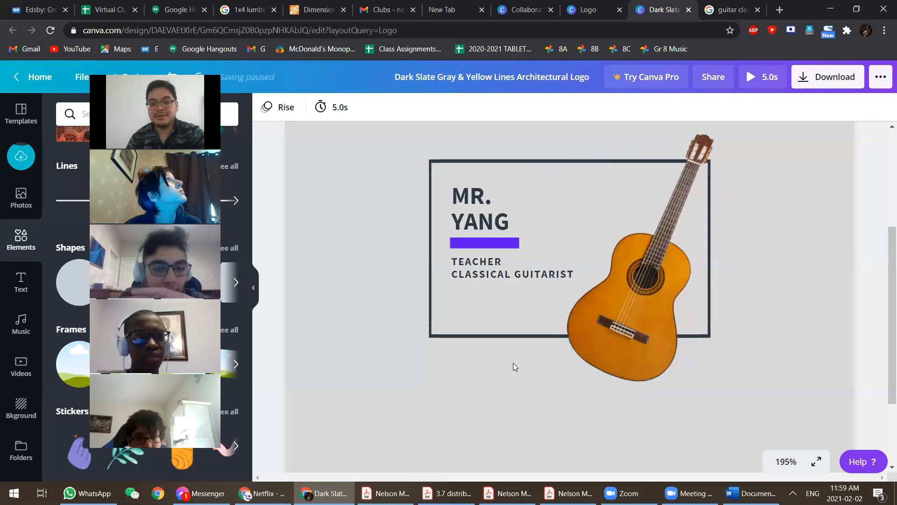
# - Bring the rectangular frame forward, undoing an accidental align-to-top
pyautogui.click(501, 315)
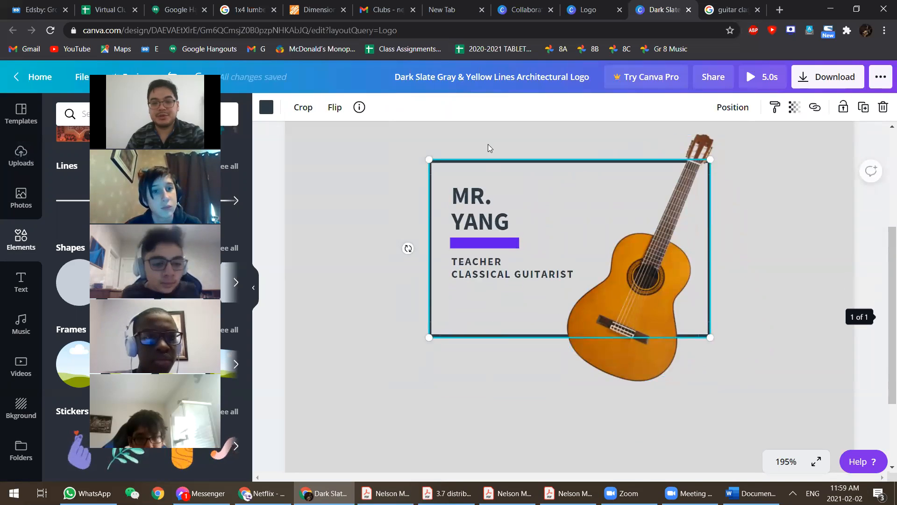
pyautogui.click(625, 351)
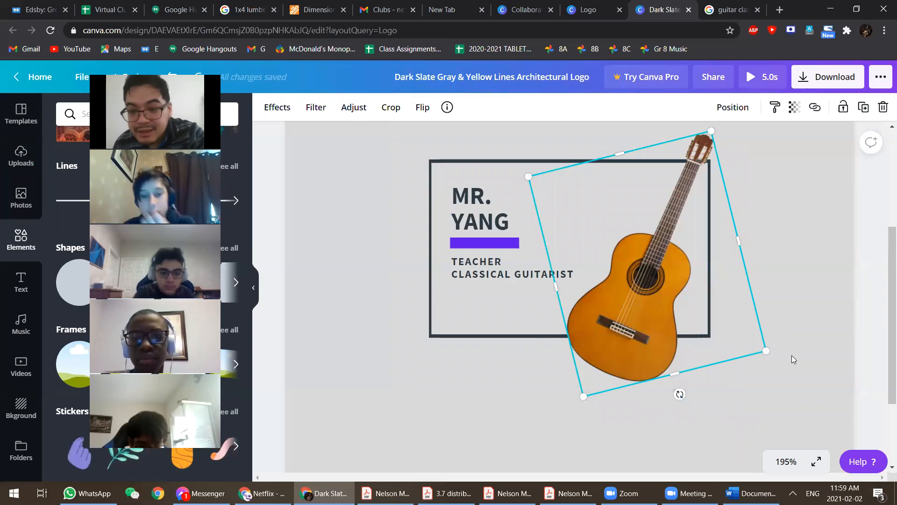
pyautogui.click(535, 337)
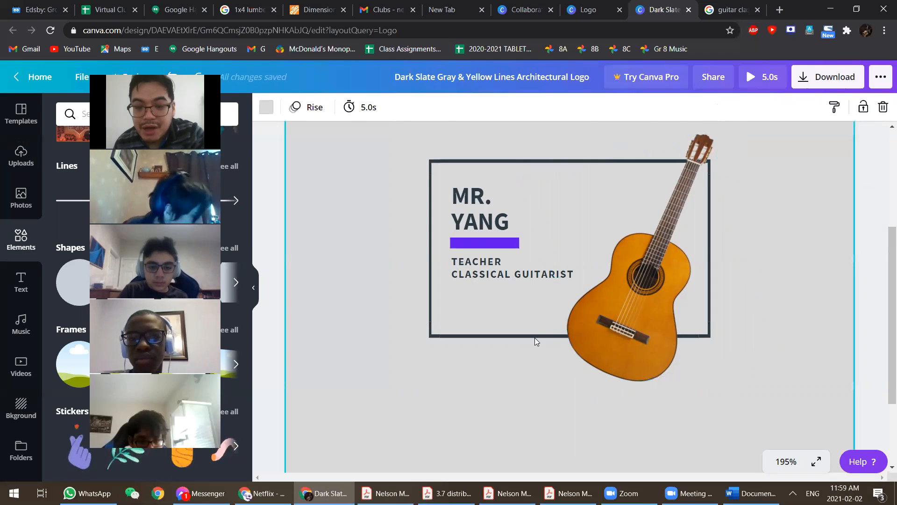
pyautogui.click(541, 333)
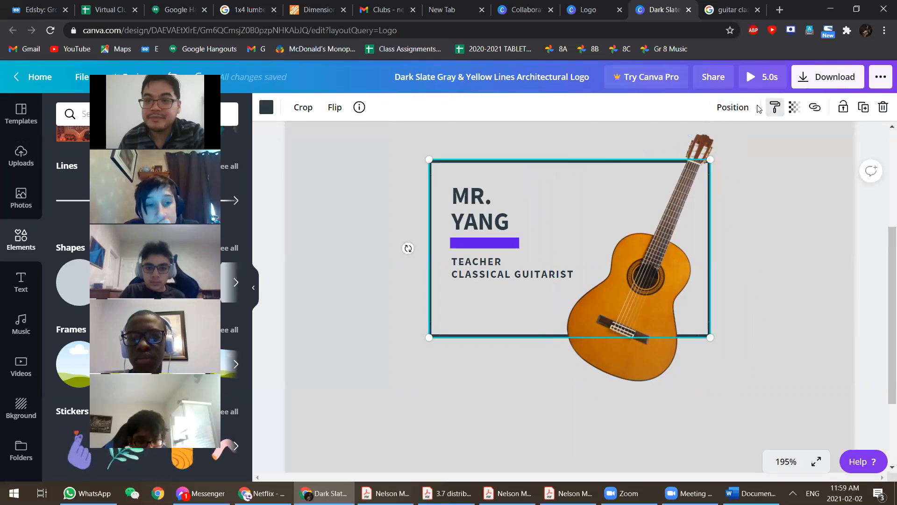
pyautogui.click(732, 110)
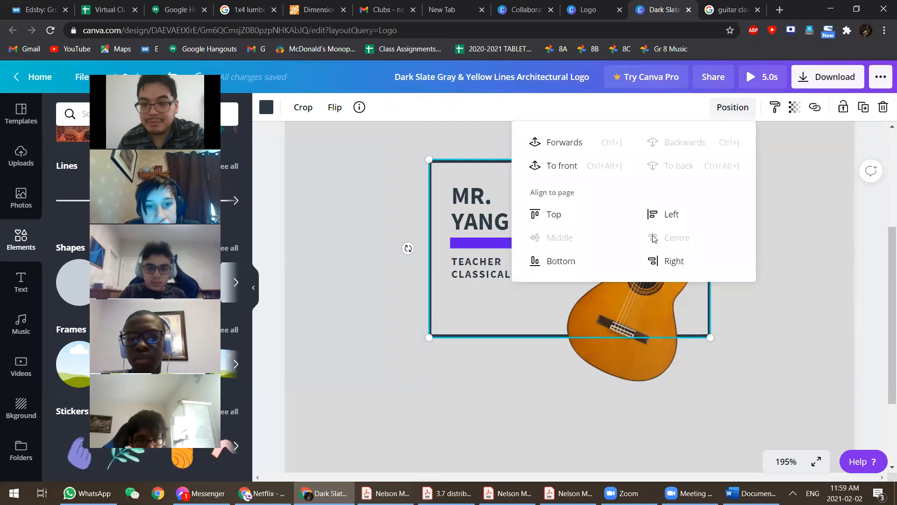
pyautogui.click(548, 220)
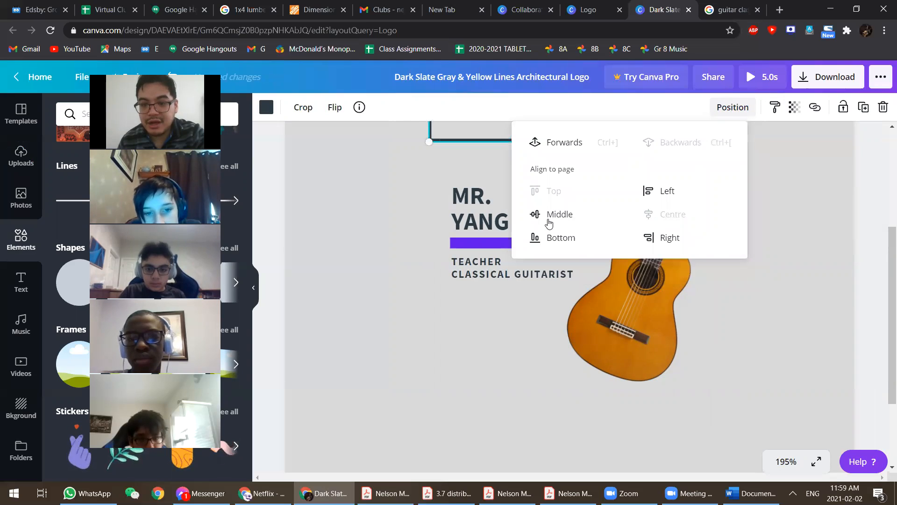
pyautogui.hotkey('ctrl', 'z')
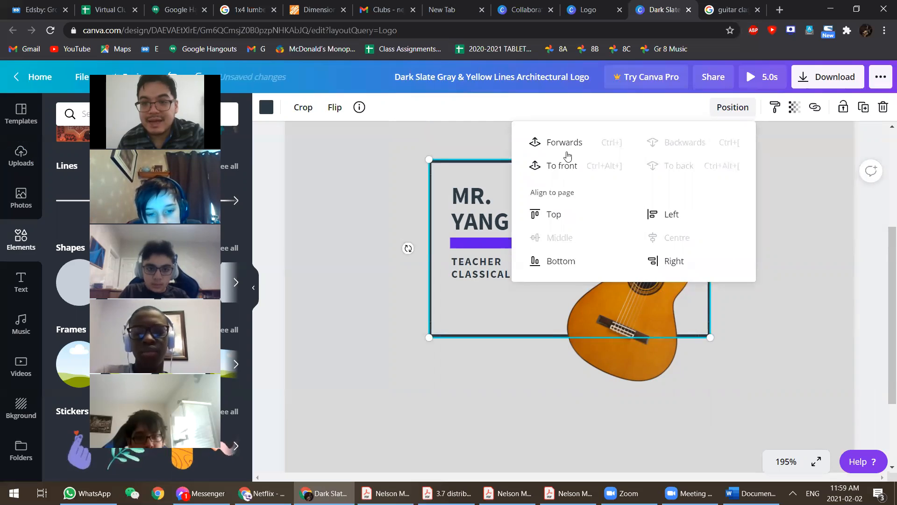
pyautogui.click(564, 146)
pyautogui.click(743, 376)
# - Bring the guitar image back in front of the frame
pyautogui.click(641, 362)
pyautogui.click(603, 368)
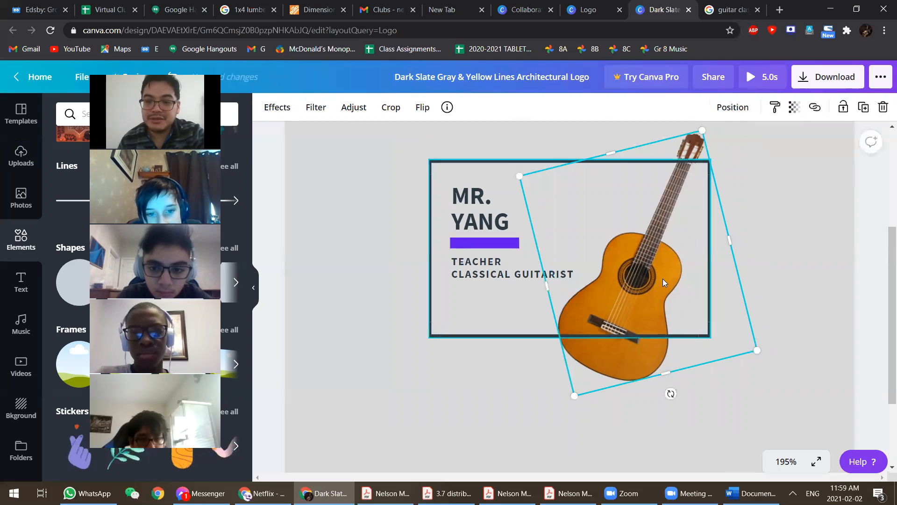
pyautogui.click(725, 117)
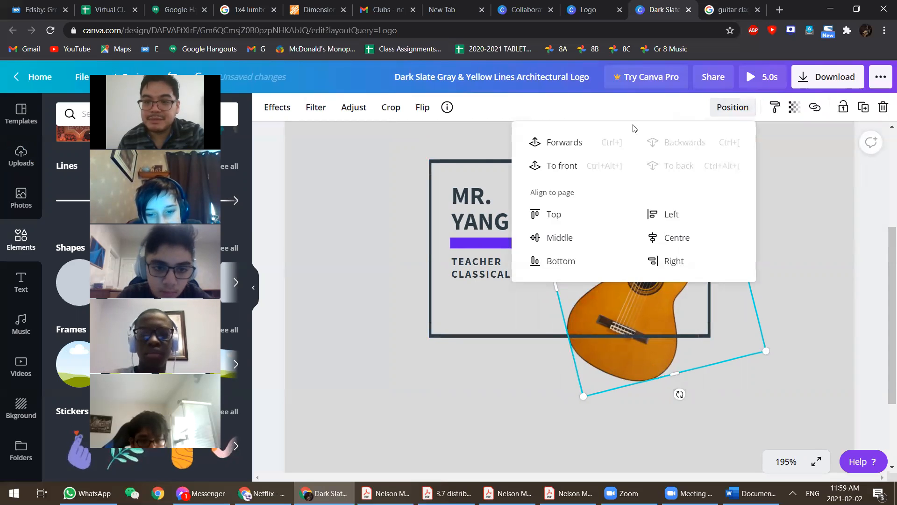
pyautogui.click(568, 147)
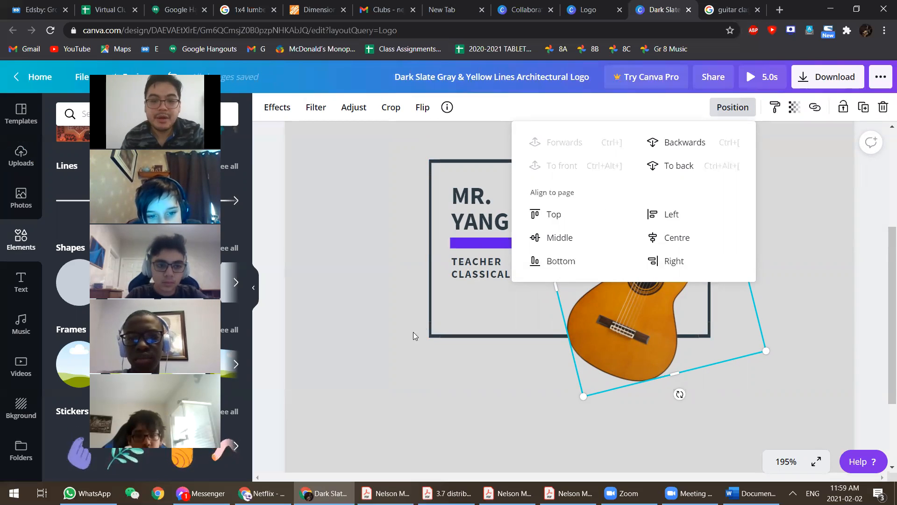
pyautogui.click(399, 335)
# - Send the rectangular frame to the back behind all other elements
pyautogui.click(477, 215)
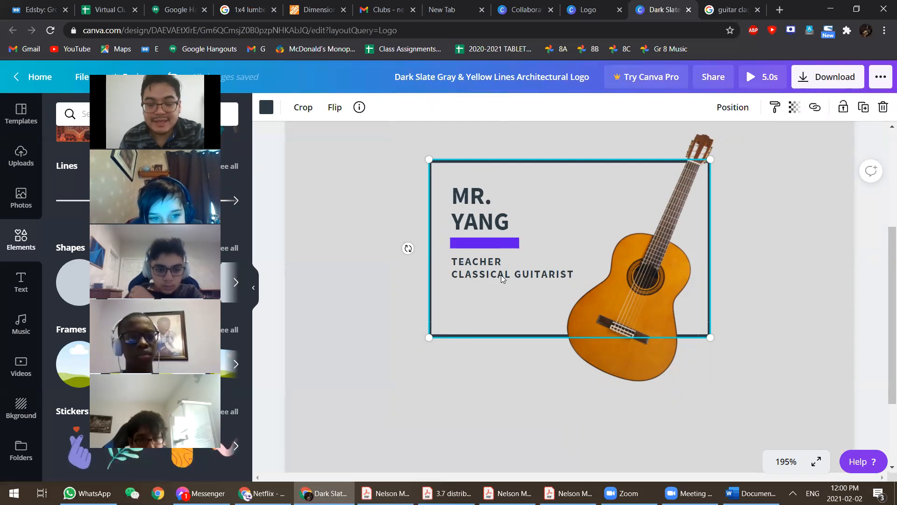
pyautogui.click(361, 264)
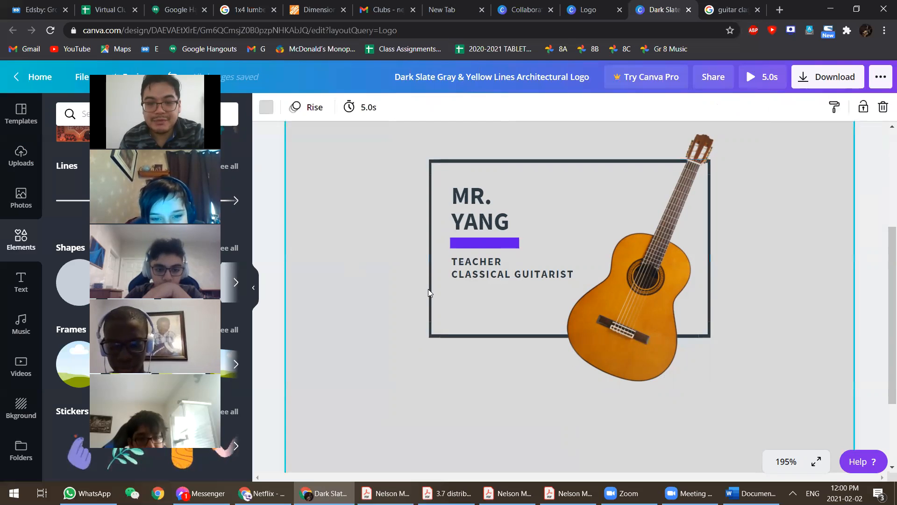
pyautogui.click(471, 266)
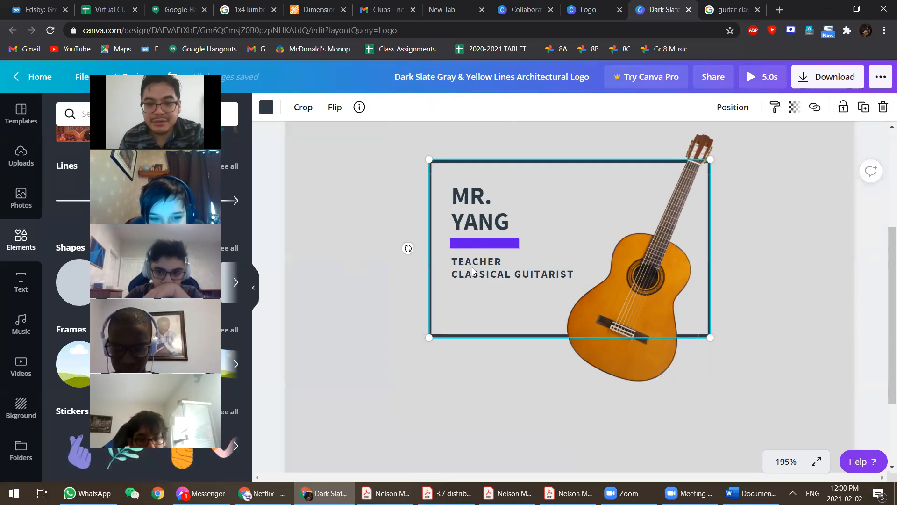
pyautogui.click(733, 269)
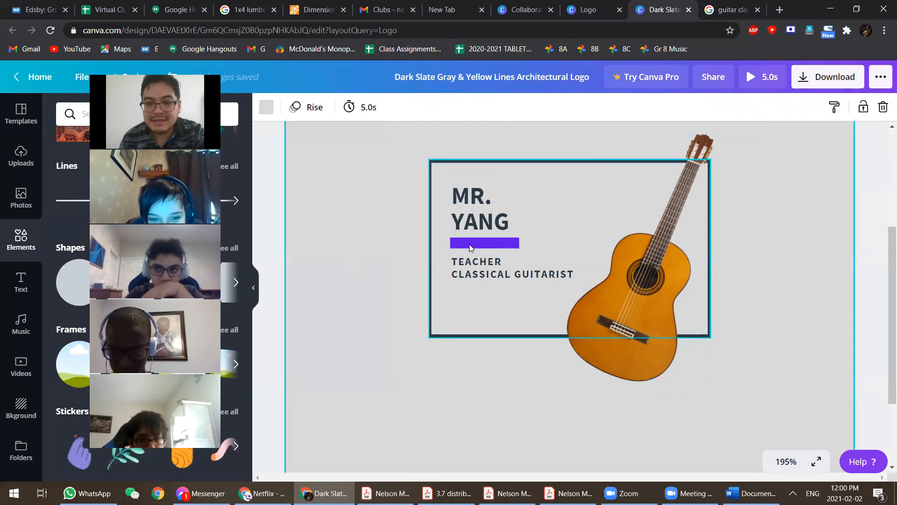
pyautogui.click(504, 170)
pyautogui.click(713, 110)
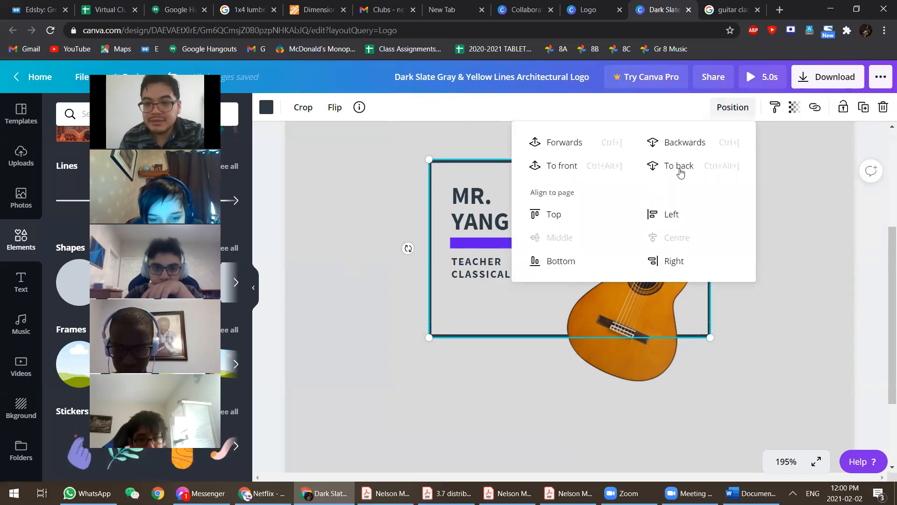
pyautogui.click(677, 167)
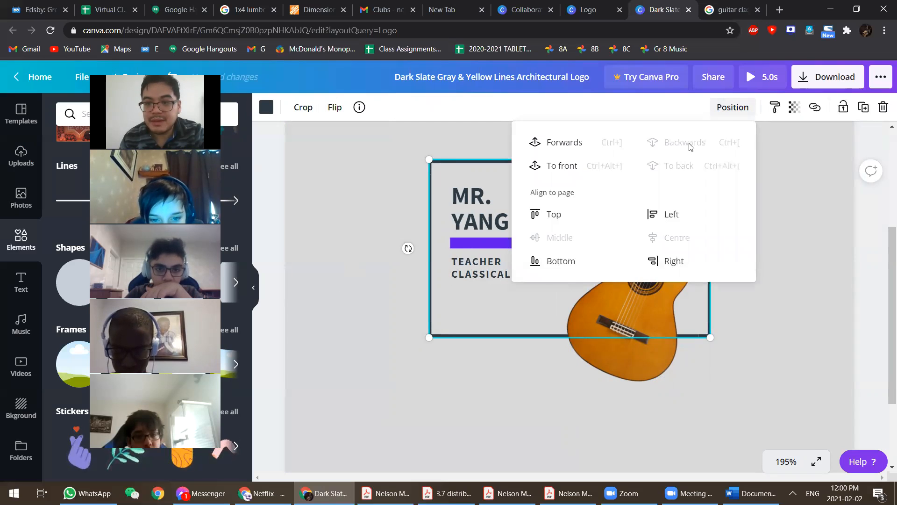
pyautogui.click(394, 247)
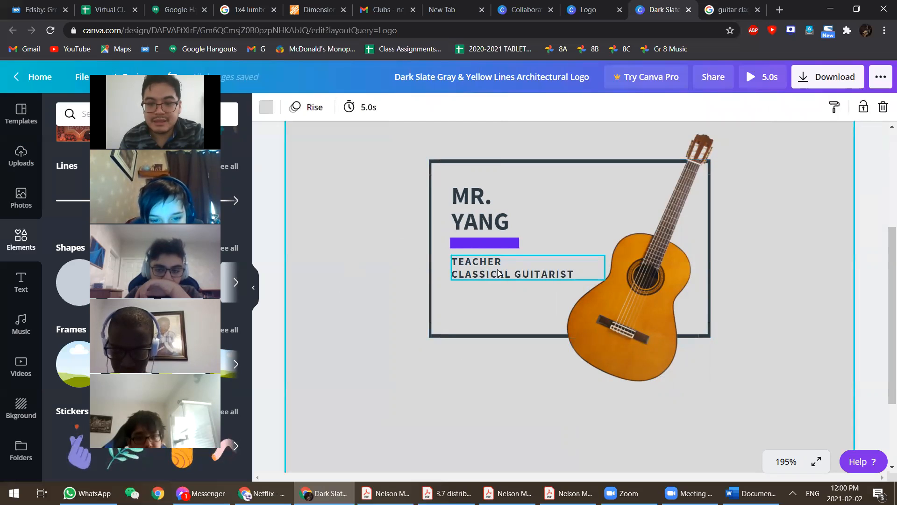
# - Confirm the frame's layering and select the subtitle text box
pyautogui.click(499, 270)
pyautogui.click(354, 318)
pyautogui.click(505, 266)
pyautogui.click(581, 183)
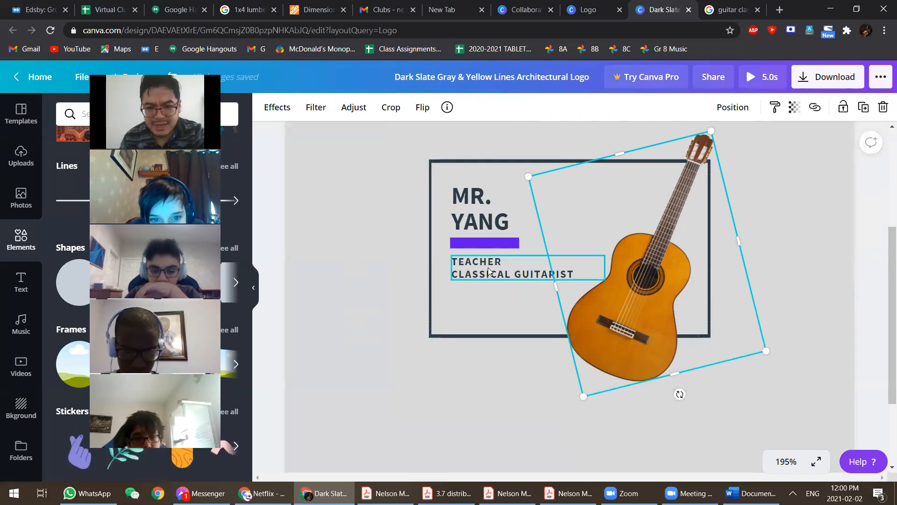
pyautogui.click(461, 301)
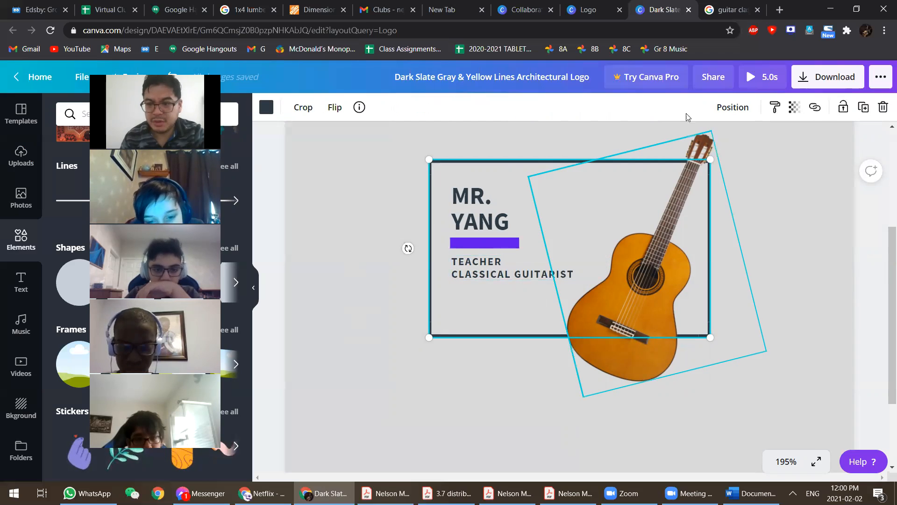
pyautogui.click(728, 109)
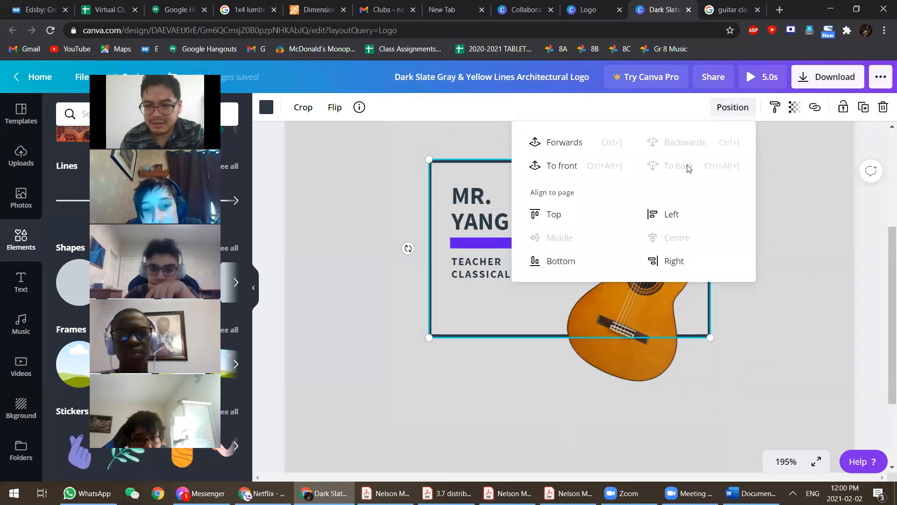
pyautogui.click(354, 280)
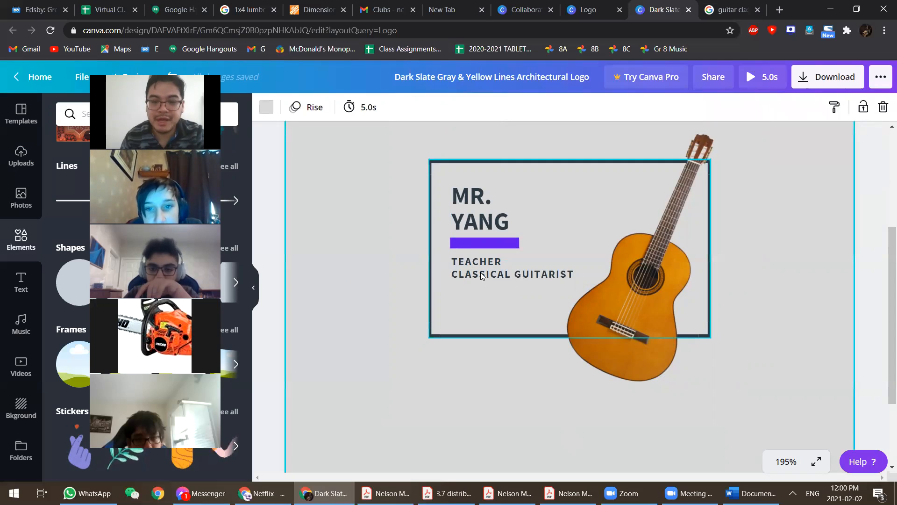
pyautogui.click(471, 279)
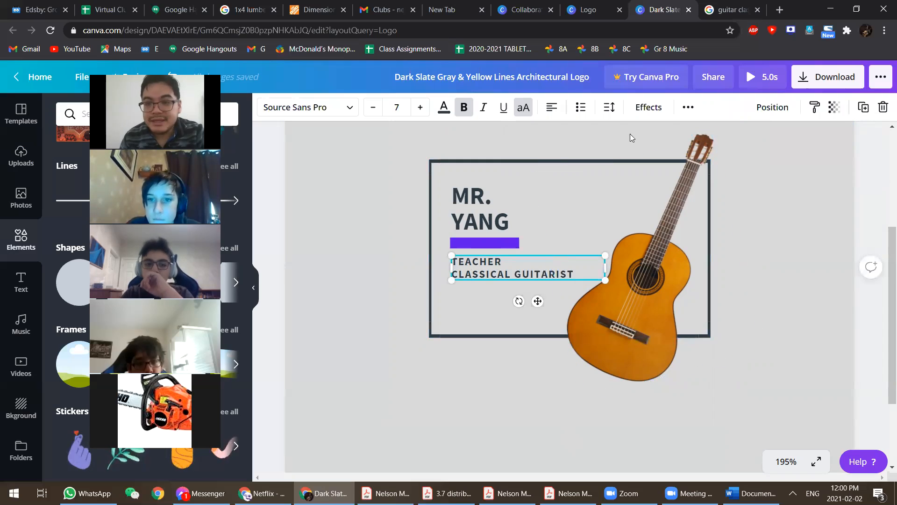
# - Set the subtitle's letter spacing to 58 and line height to 1.22
pyautogui.click(690, 109)
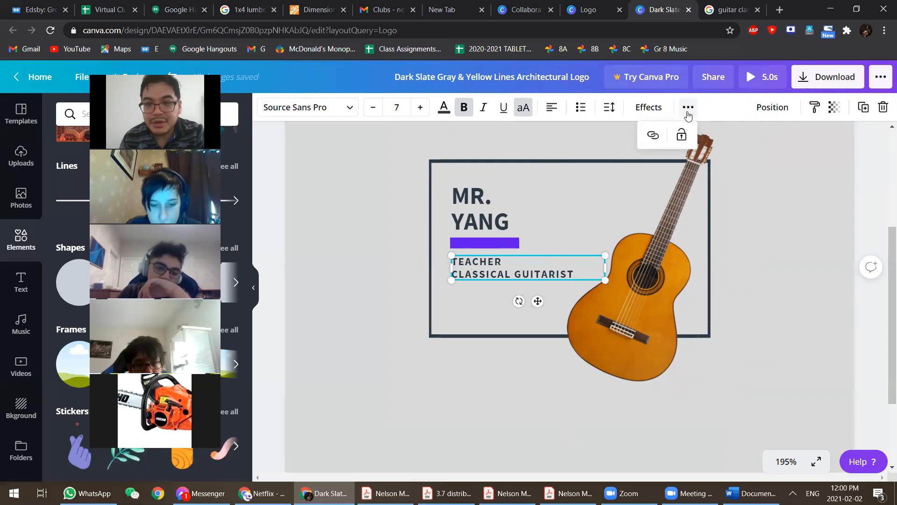
pyautogui.click(688, 114)
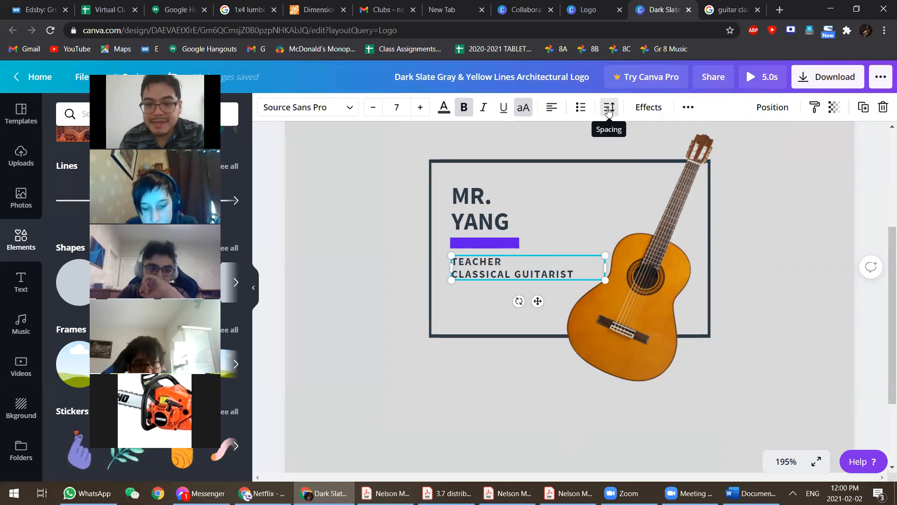
pyautogui.click(609, 111)
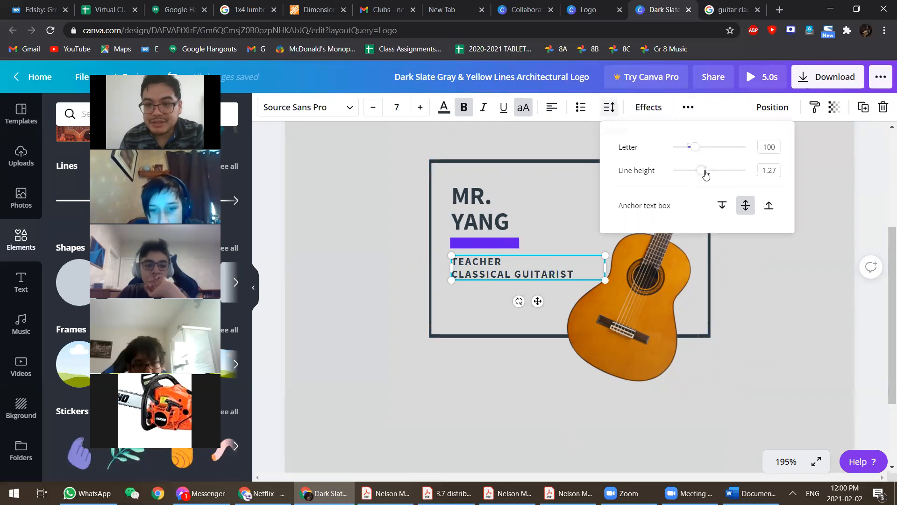
pyautogui.moveTo(703, 173); pyautogui.dragTo(690, 148)
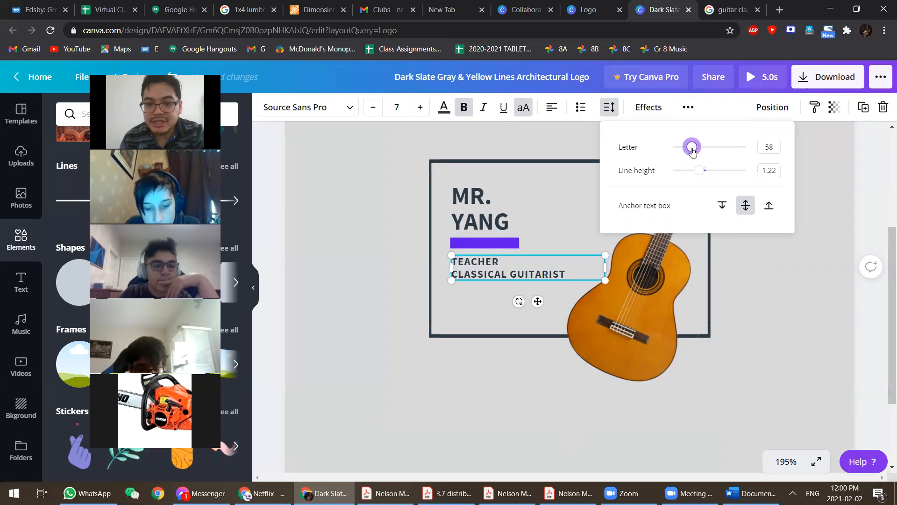
pyautogui.click(763, 278)
pyautogui.click(764, 278)
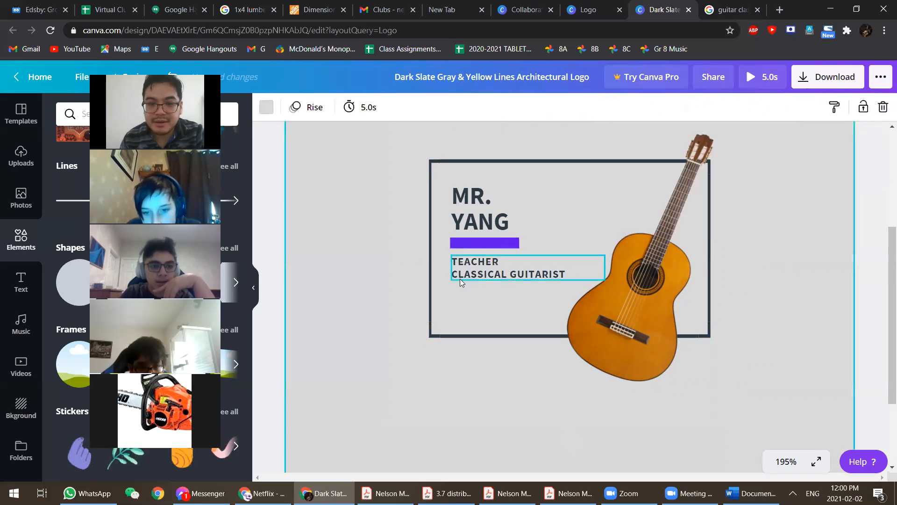
pyautogui.click(622, 292)
pyautogui.click(802, 315)
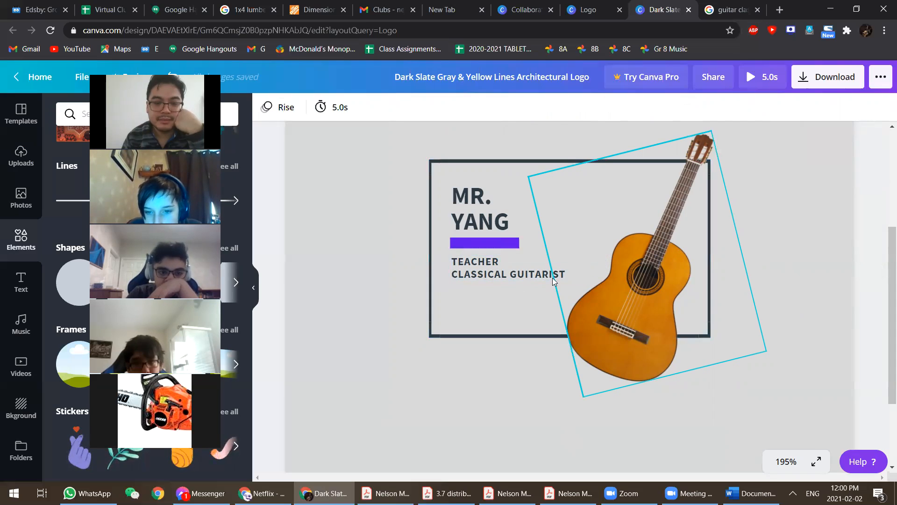
# - Add a city line and a phone number below CLASSICAL GUITARIST, after a blank line
pyautogui.click(573, 279)
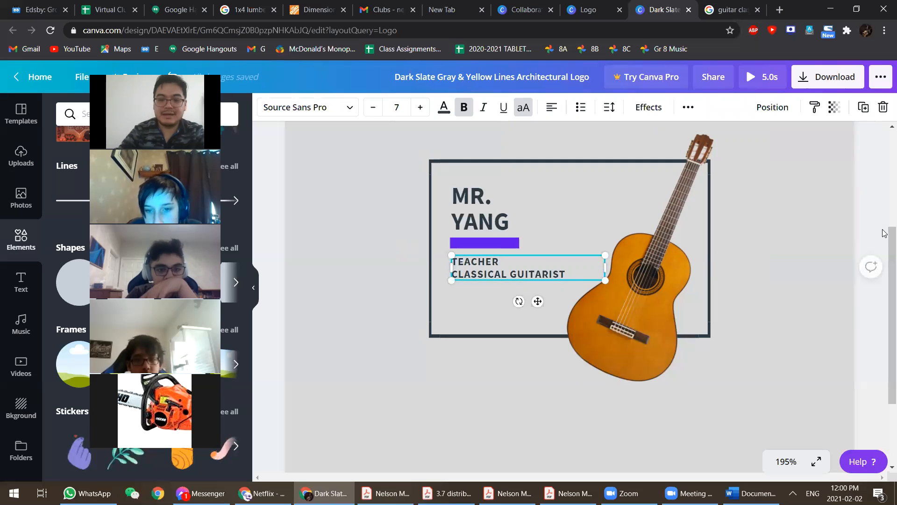
pyautogui.press('Return')
pyautogui.press('Return')
pyautogui.write('TORONTO, ON ')
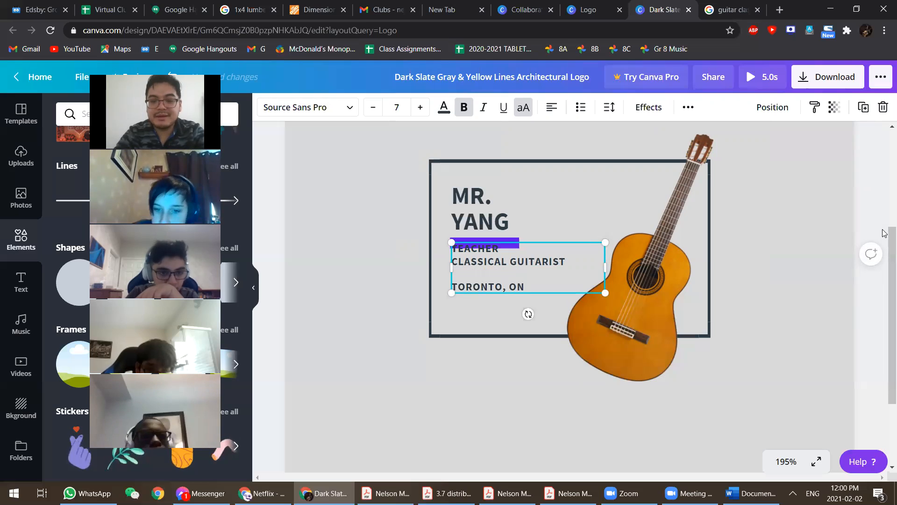
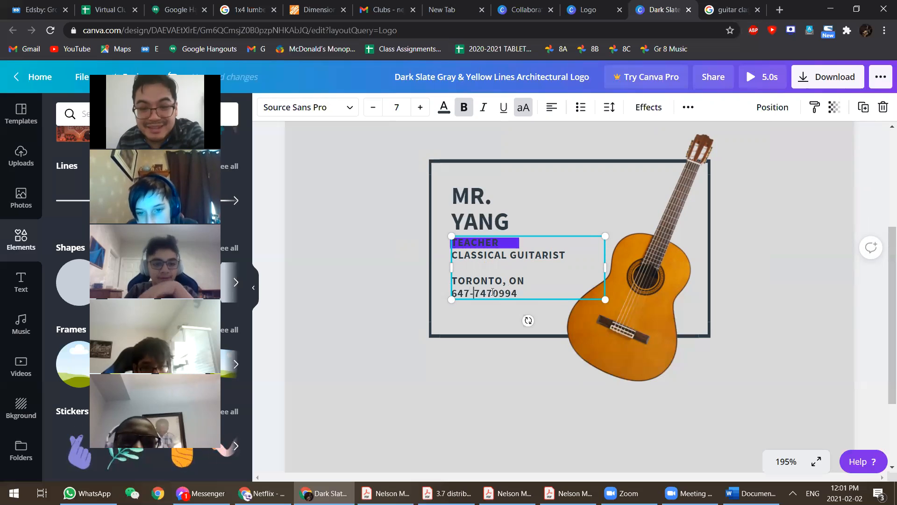
pyautogui.click(513, 332)
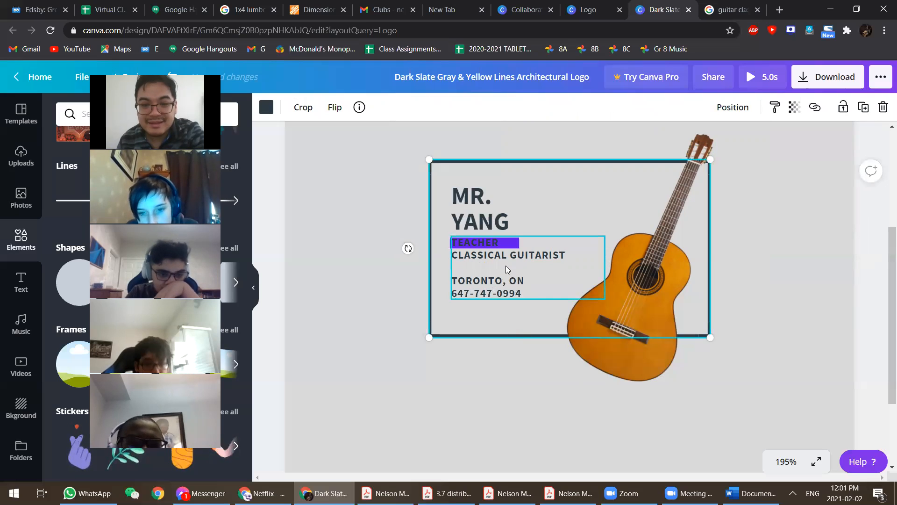
# - Move the subtitle and contact text box lower inside the frame
pyautogui.click(506, 266)
pyautogui.moveTo(506, 266); pyautogui.dragTo(507, 277)
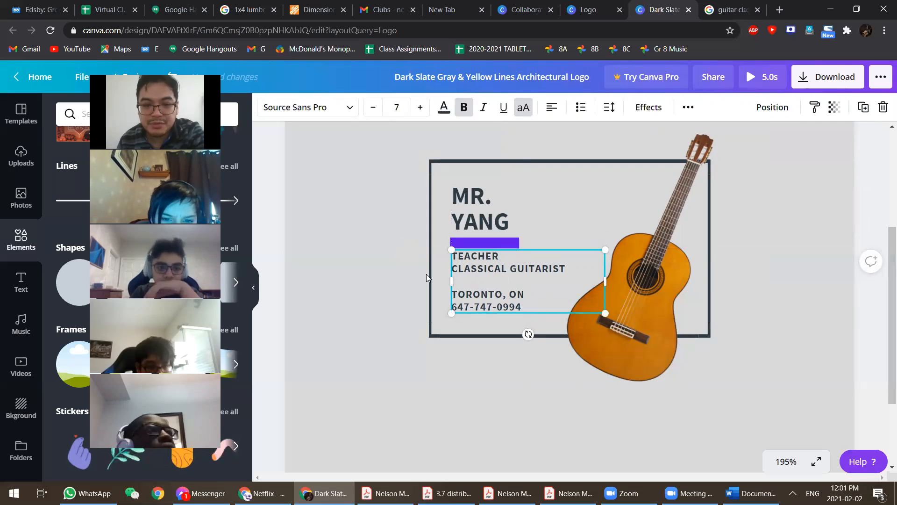
pyautogui.click(496, 319)
# - Duplicate the text box and move the copy to top right beside the guitar neck
pyautogui.click(495, 307)
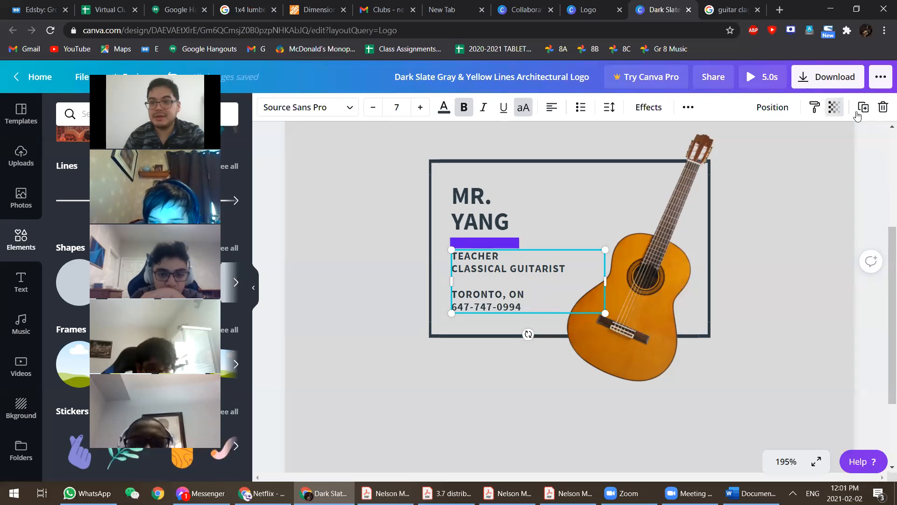
pyautogui.click(688, 107)
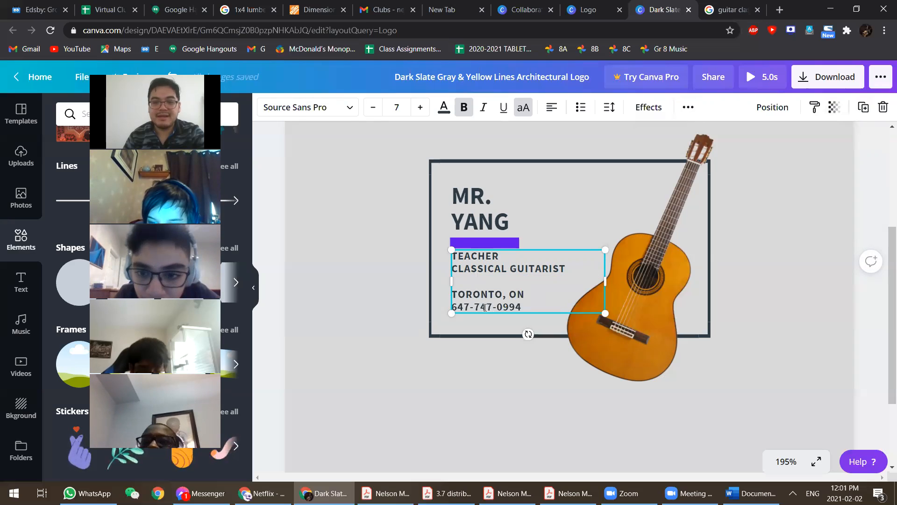
pyautogui.click(402, 332)
pyautogui.click(484, 301)
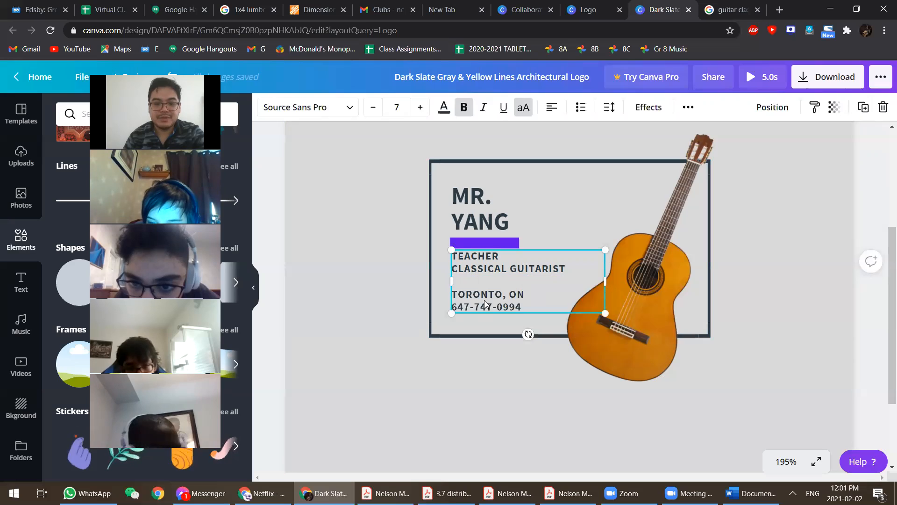
pyautogui.hotkey('ctrl', 'd')
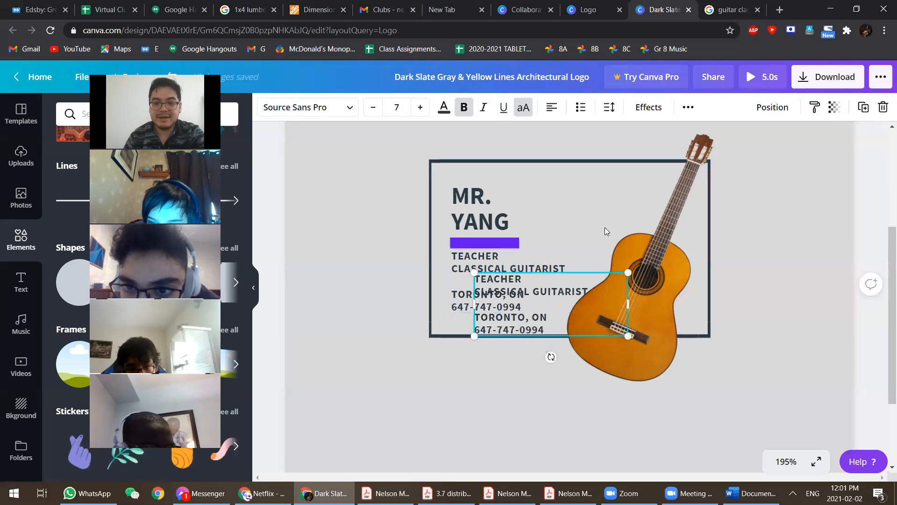
pyautogui.moveTo(537, 318); pyautogui.dragTo(616, 222)
# - Delete the city and phone lines from the original subtitle box
pyautogui.click(503, 285)
pyautogui.moveTo(447, 280); pyautogui.dragTo(455, 279)
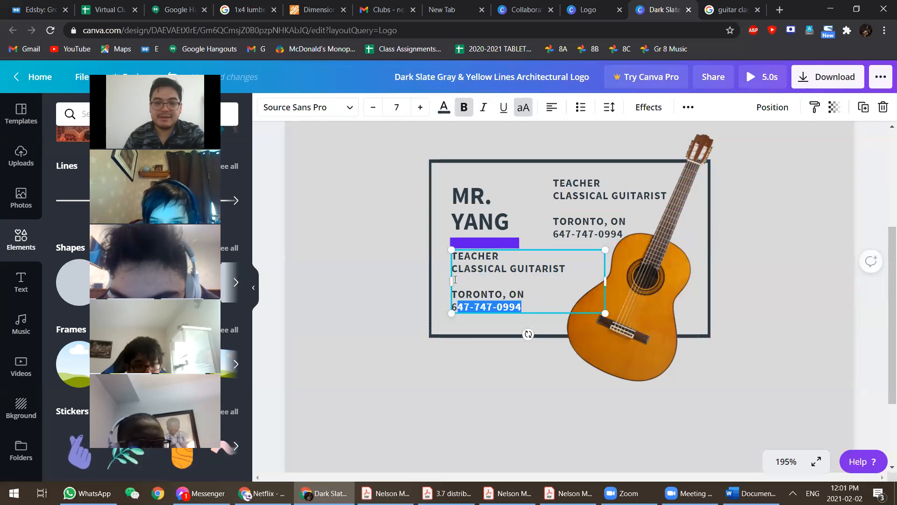
pyautogui.press('BackSpace')
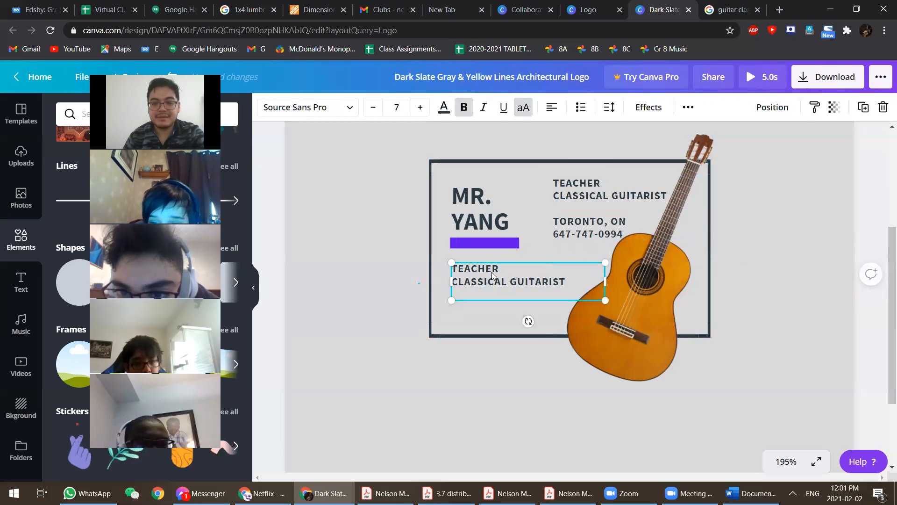
pyautogui.press('Escape')
pyautogui.moveTo(485, 265); pyautogui.dragTo(494, 273)
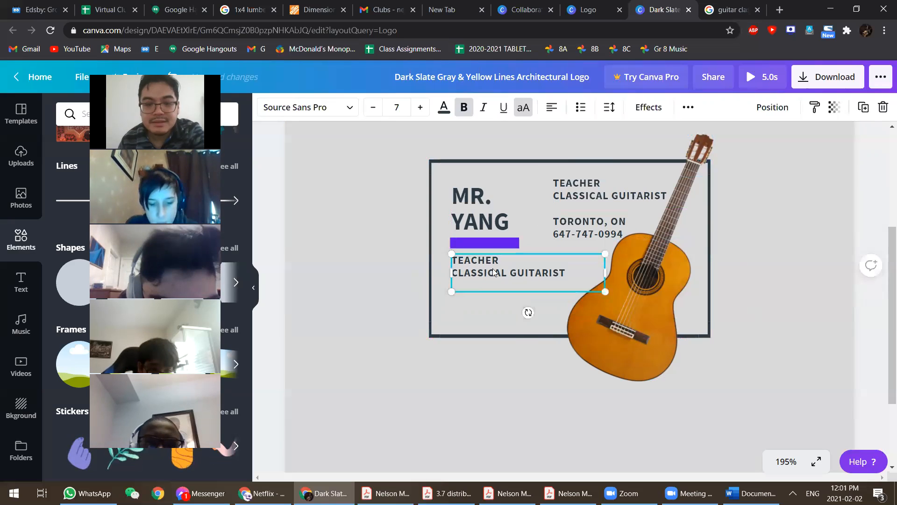
# - Delete TEACHER / CLASSICAL GUITARIST from the top-right copy, leaving only contact details
pyautogui.click(602, 208)
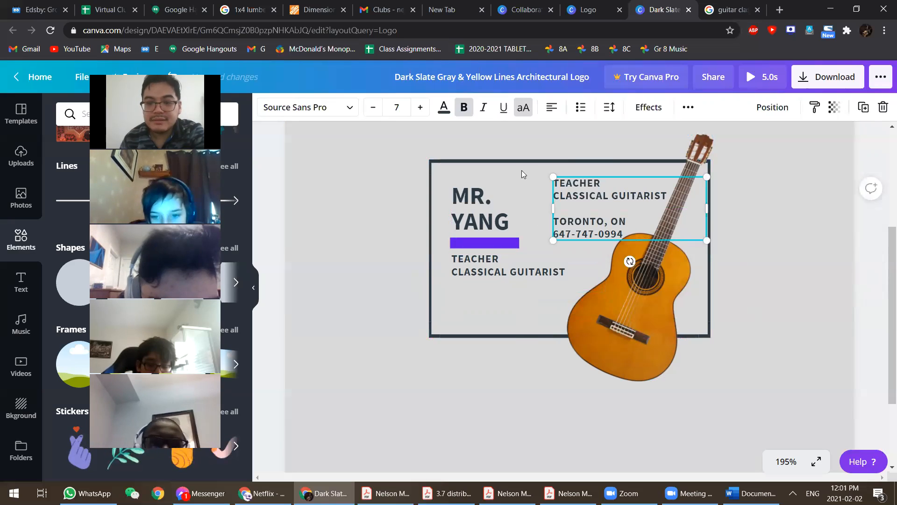
pyautogui.moveTo(565, 234); pyautogui.dragTo(611, 200)
pyautogui.click(611, 196)
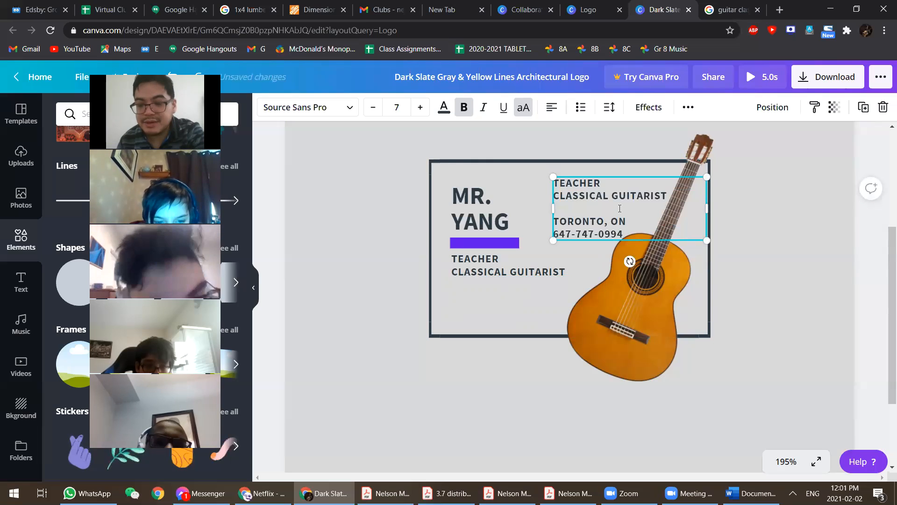
pyautogui.press('BackSpace')
pyautogui.press('BackSpace')
pyautogui.press('BackSpace')
pyautogui.press('BackSpace')
pyautogui.press('BackSpace')
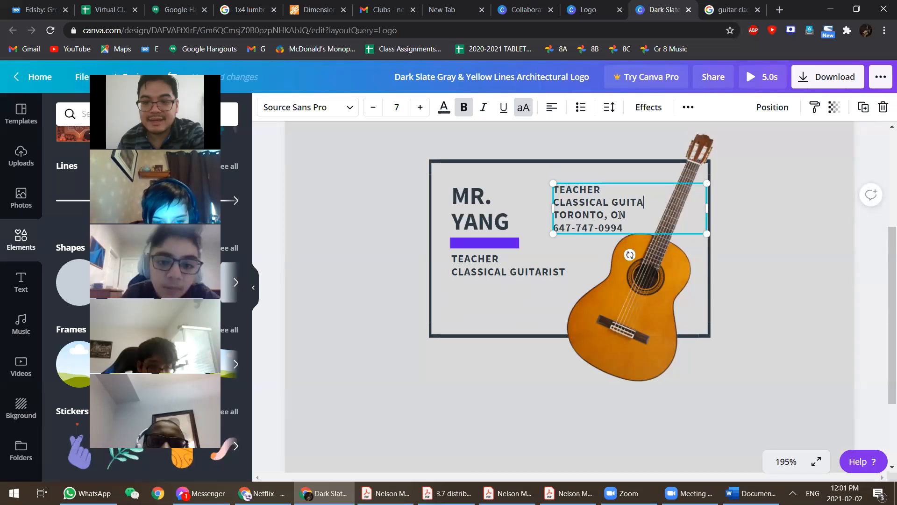
pyautogui.press('BackSpace')
pyautogui.press('BackSpace')
pyautogui.press('BackSpace')
pyautogui.press('BackSpace')
pyautogui.press('BackSpace')
pyautogui.press('BackSpace')
pyautogui.press('BackSpace')
pyautogui.press('BackSpace')
pyautogui.press('BackSpace')
pyautogui.press('BackSpace')
pyautogui.press('BackSpace')
pyautogui.press('BackSpace')
pyautogui.press('BackSpace')
pyautogui.press('BackSpace')
pyautogui.press('BackSpace')
pyautogui.press('BackSpace')
pyautogui.press('BackSpace')
pyautogui.press('BackSpace')
pyautogui.press('BackSpace')
pyautogui.press('BackSpace')
pyautogui.press('Escape')
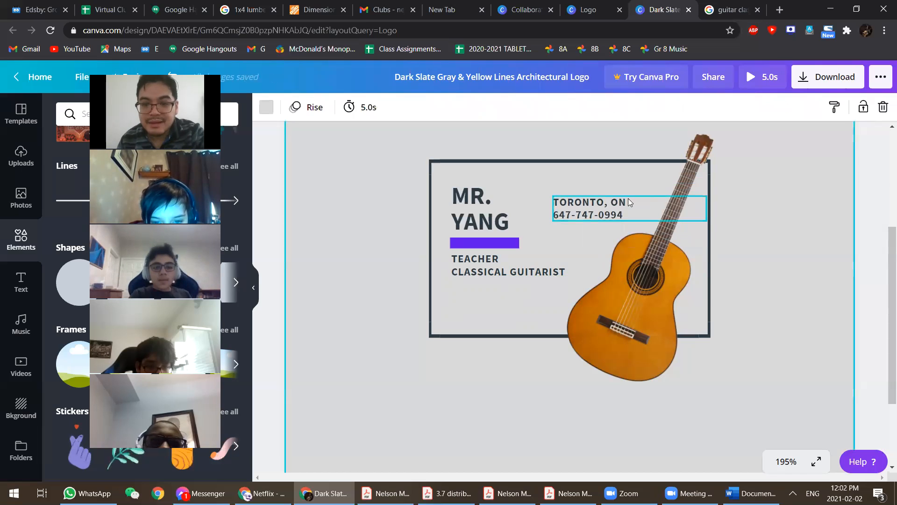
# - Move the TORONTO/phone contact lines below CLASSICAL GUITARIST and nudge them left to align
pyautogui.moveTo(609, 207); pyautogui.dragTo(504, 290)
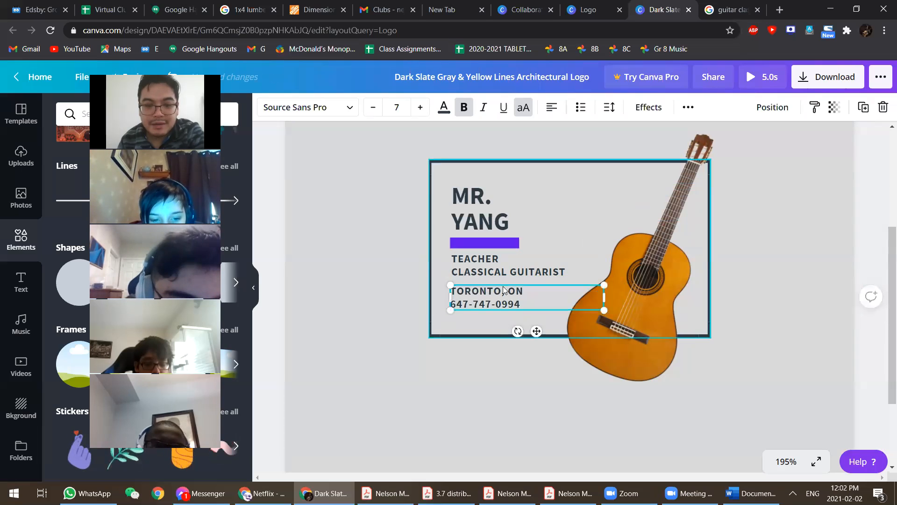
pyautogui.click(466, 279)
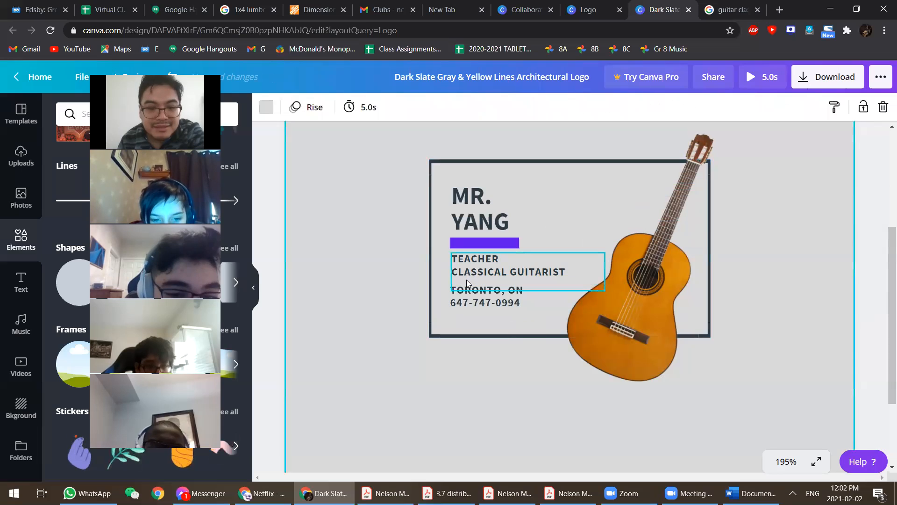
pyautogui.click(481, 301)
pyautogui.press('Left')
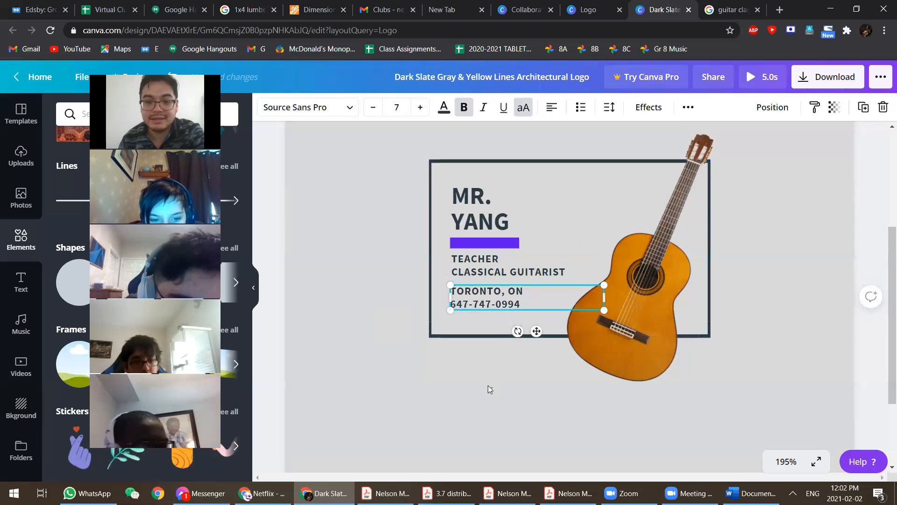
pyautogui.click(488, 384)
pyautogui.click(493, 303)
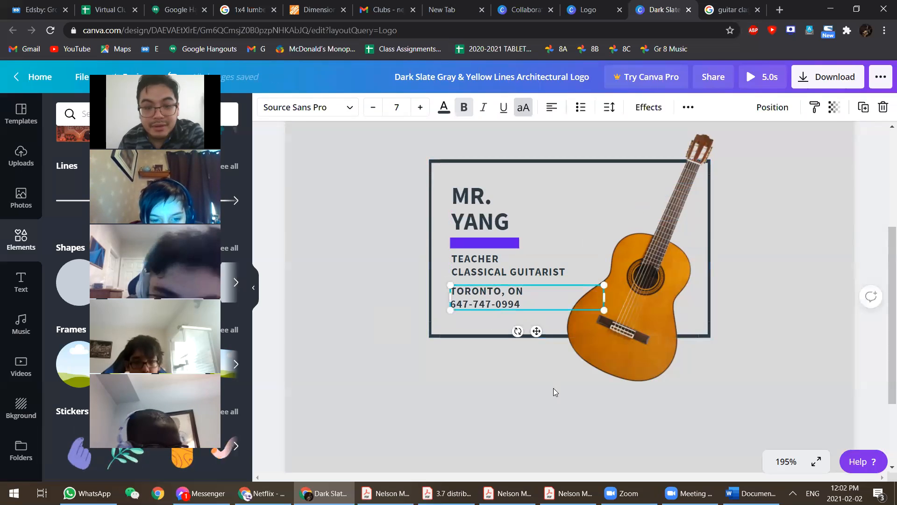
pyautogui.click(552, 382)
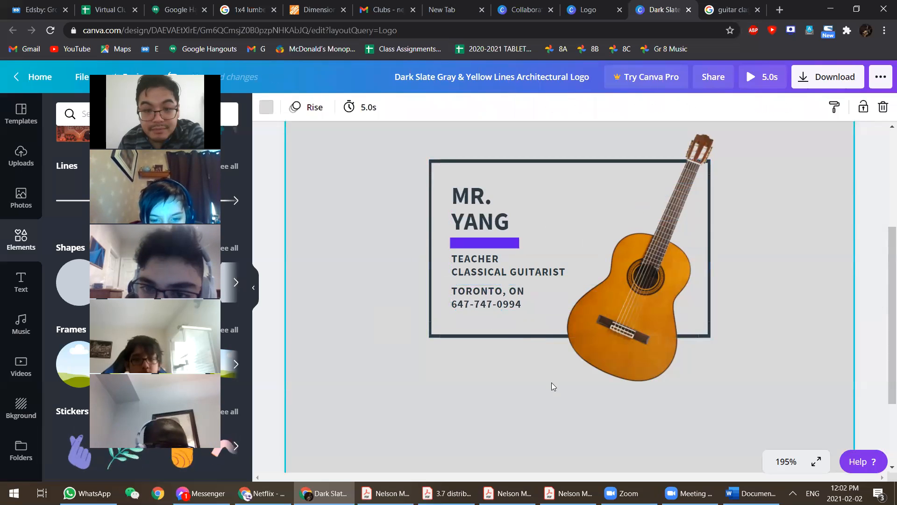
pyautogui.click(500, 303)
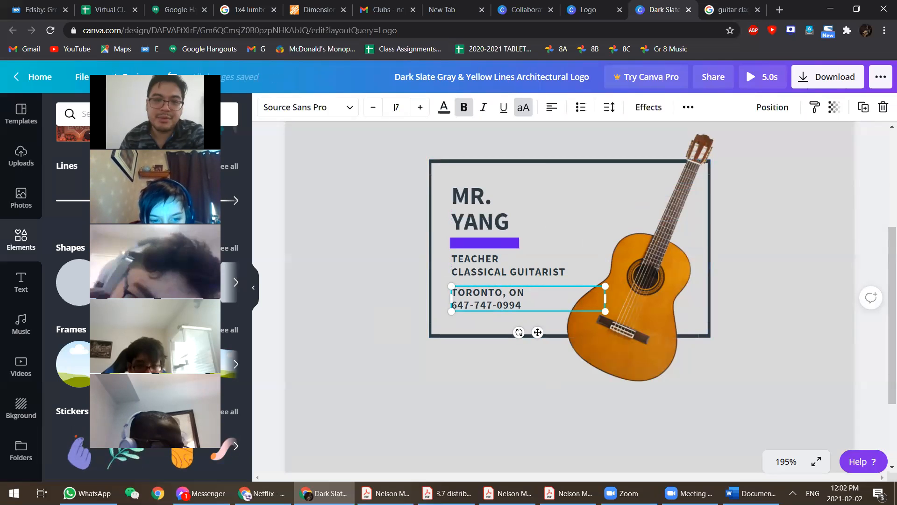
# - Shrink the contact lines to font size 6 and reposition them under the subtitle
pyautogui.click(373, 108)
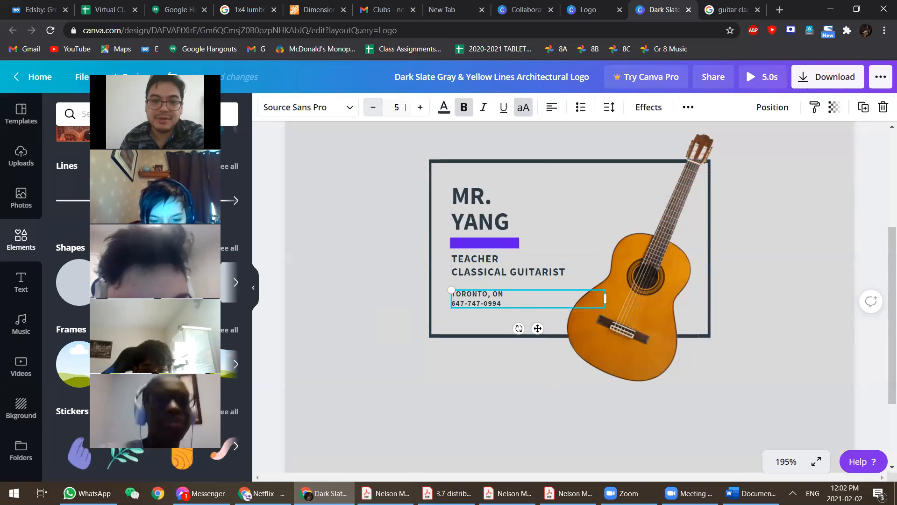
pyautogui.click(373, 108)
pyautogui.hotkey('ctrl', 'z')
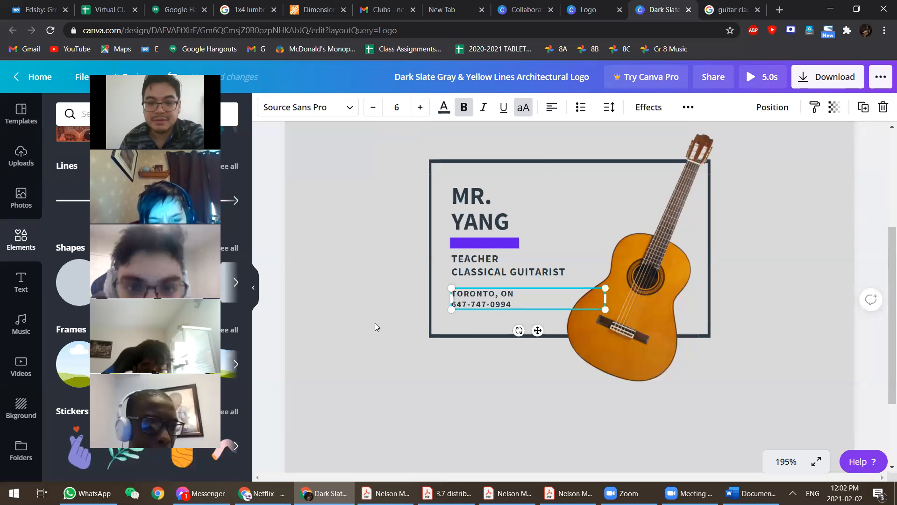
pyautogui.click(694, 123)
pyautogui.moveTo(503, 305); pyautogui.dragTo(502, 307)
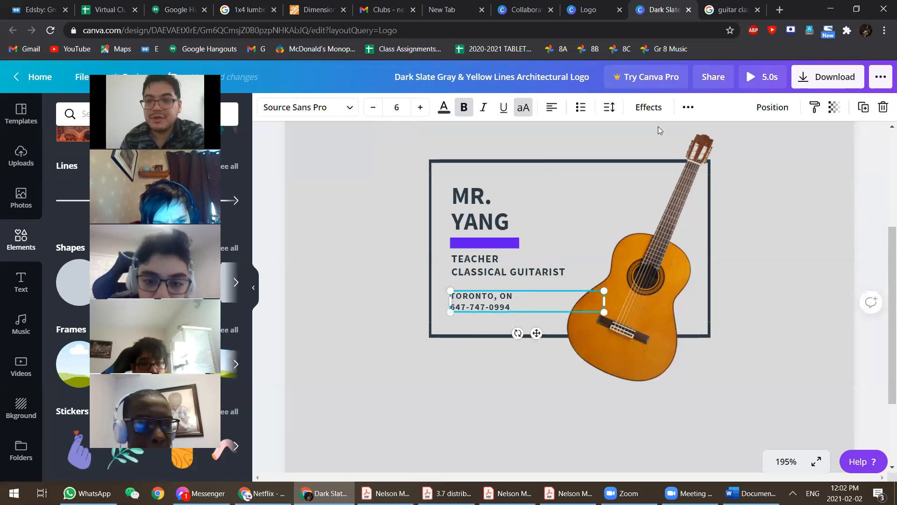
pyautogui.press('Up')
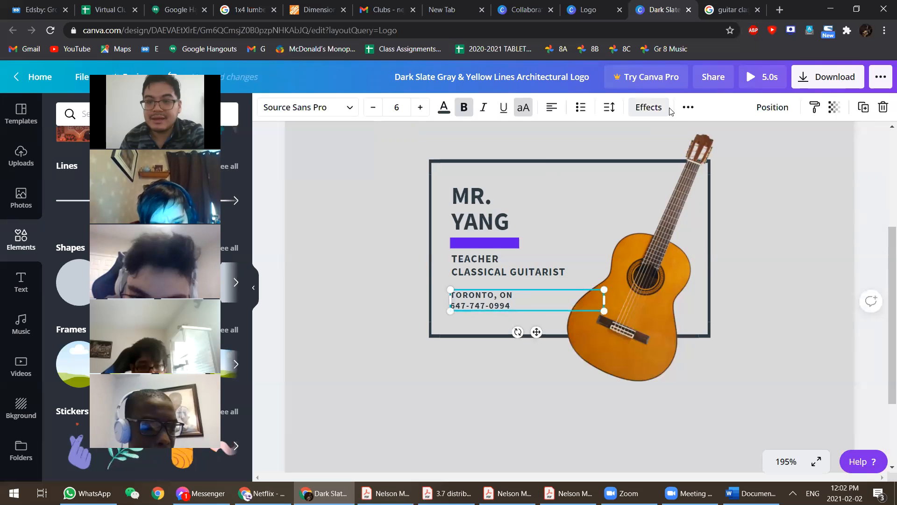
# - Widen the contact lines' letter spacing to 65
pyautogui.click(609, 107)
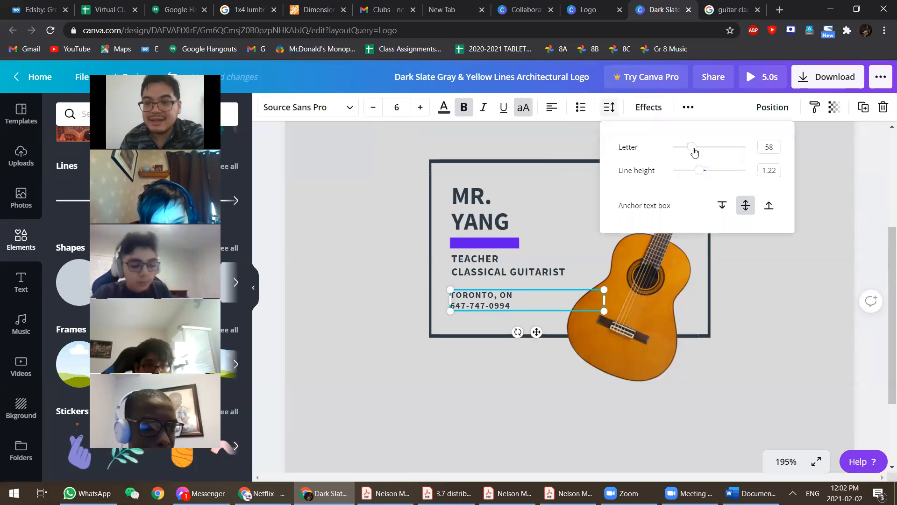
pyautogui.moveTo(695, 150); pyautogui.dragTo(683, 154)
pyautogui.click(442, 363)
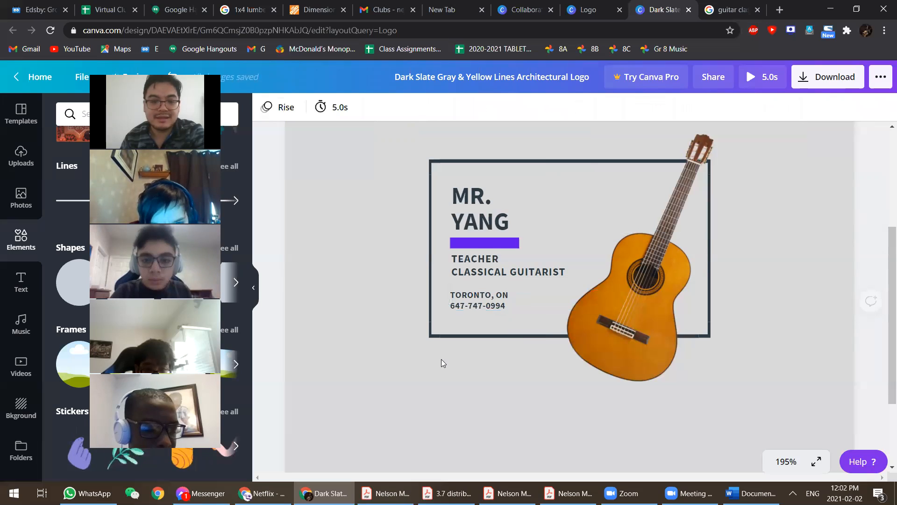
# - Compare the text sizes of the name heading, subtitle and contact lines
pyautogui.click(467, 210)
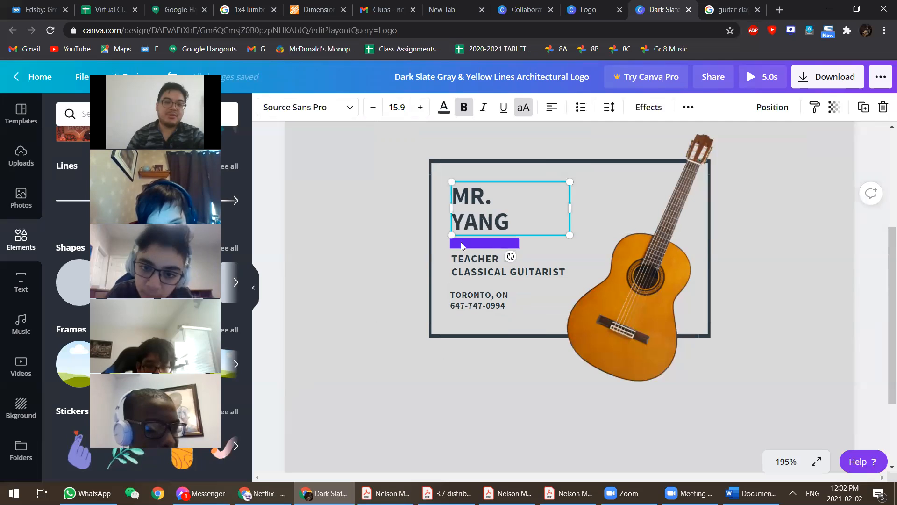
pyautogui.click(467, 271)
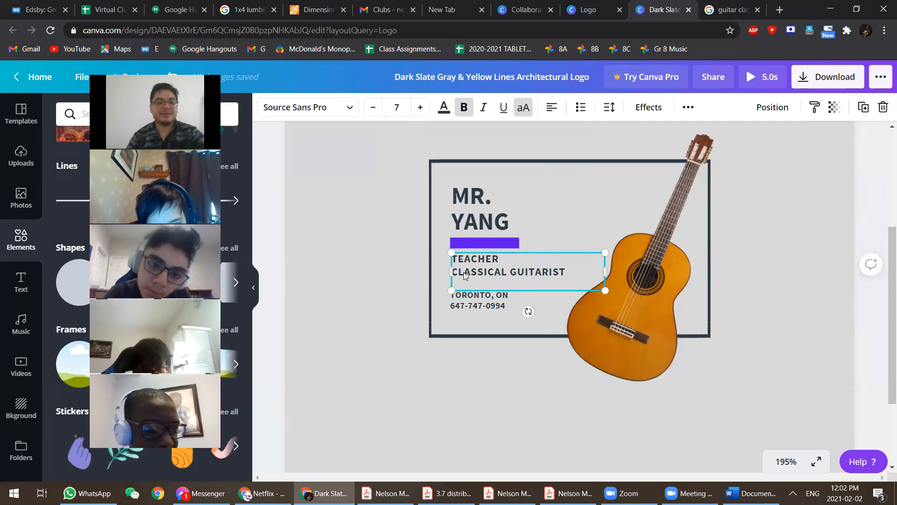
pyautogui.click(474, 299)
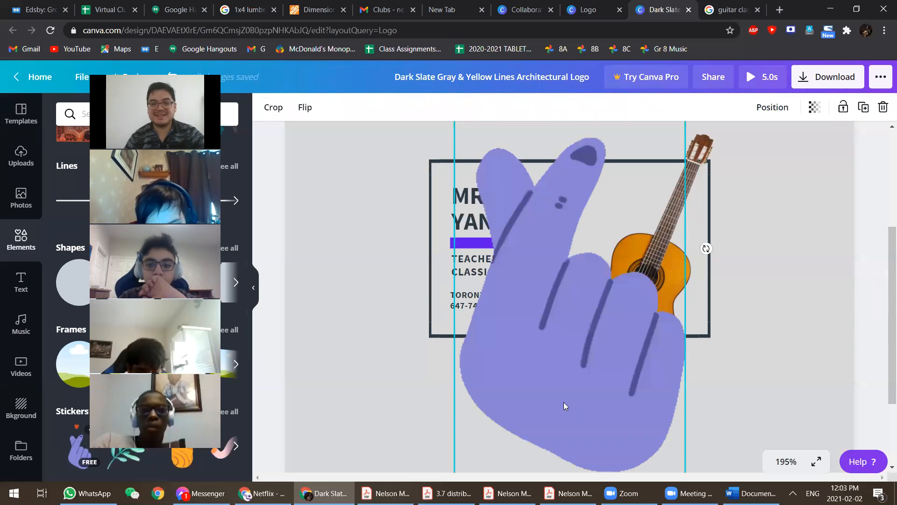
pyautogui.moveTo(500, 418); pyautogui.dragTo(430, 441)
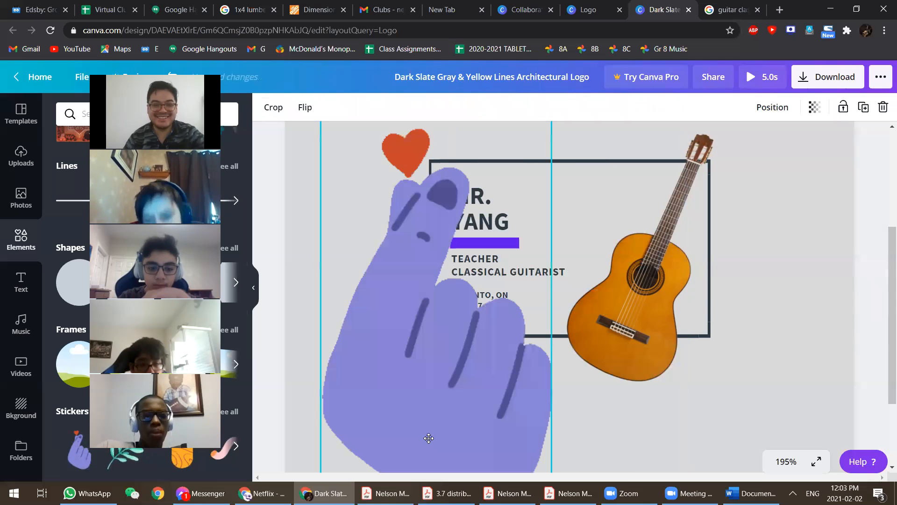
pyautogui.hotkey('ctrl', 'z')
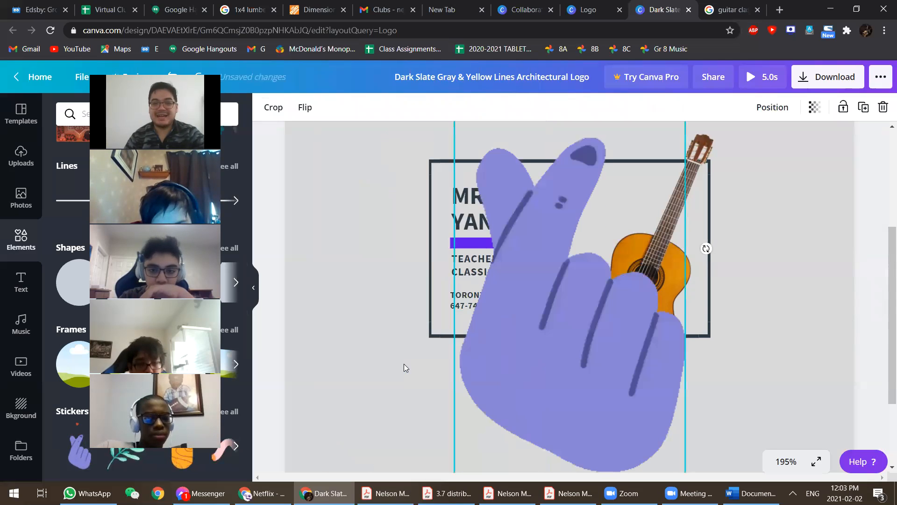
pyautogui.press('Delete')
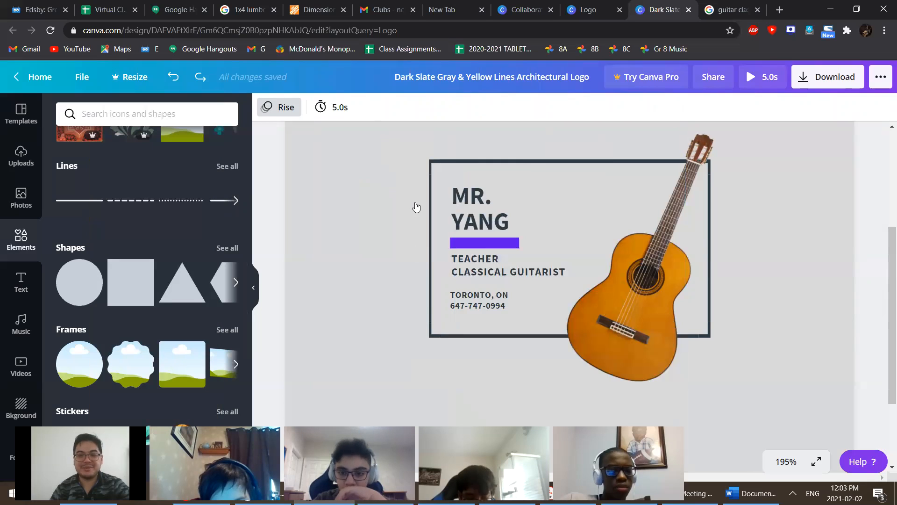
# - Copy the design's view-only share link and switch to the Edsby Design Club page
pyautogui.click(279, 109)
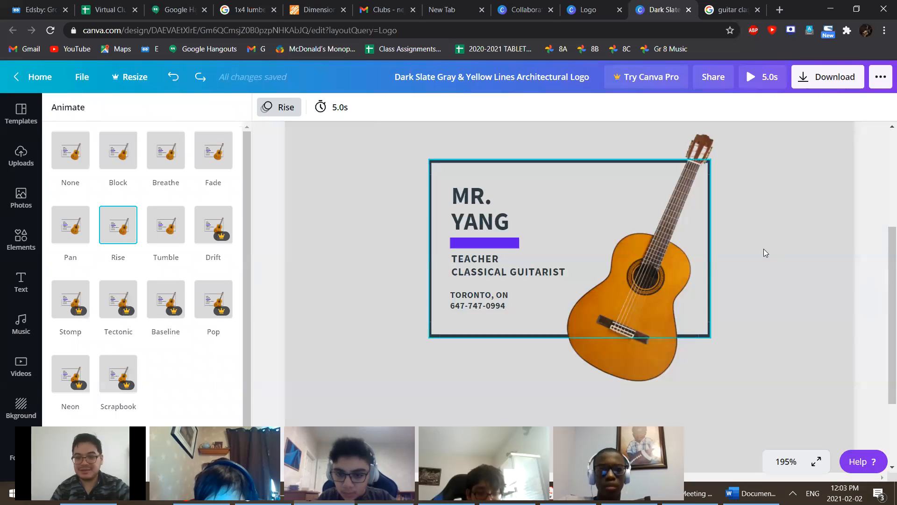
pyautogui.click(881, 77)
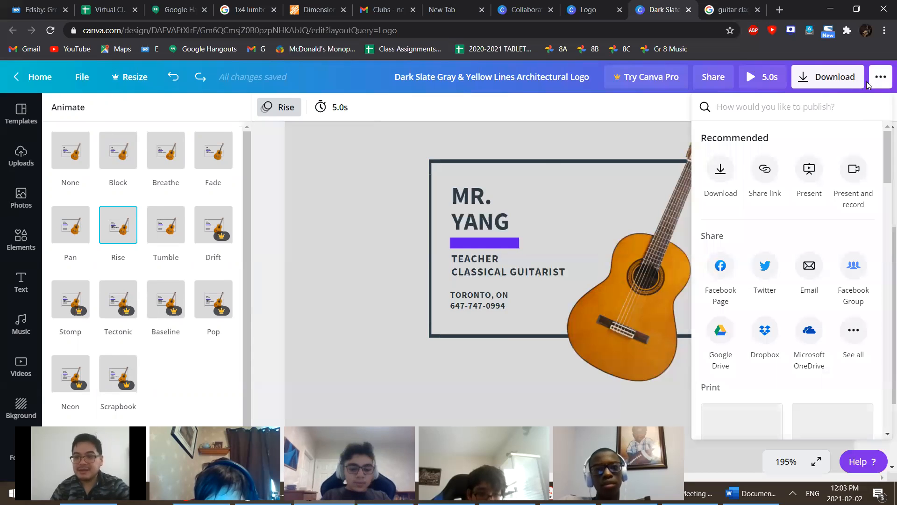
pyautogui.click(771, 178)
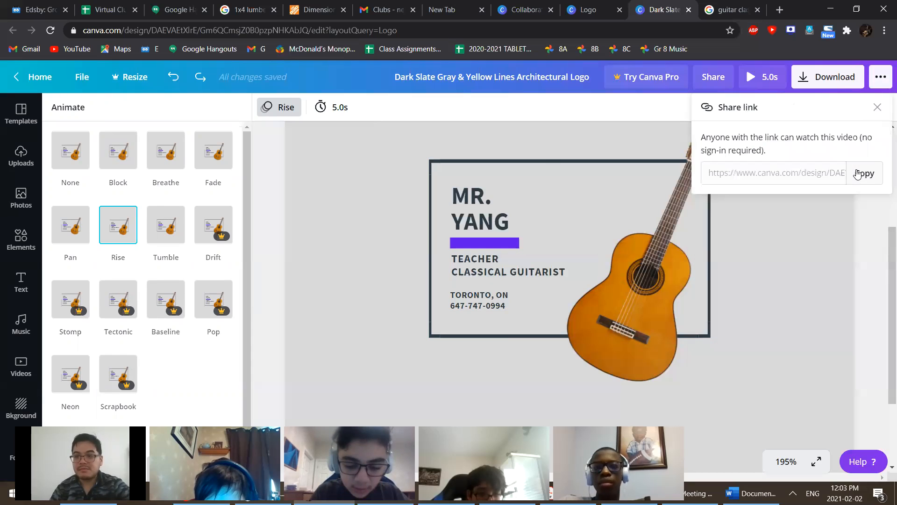
pyautogui.click(859, 174)
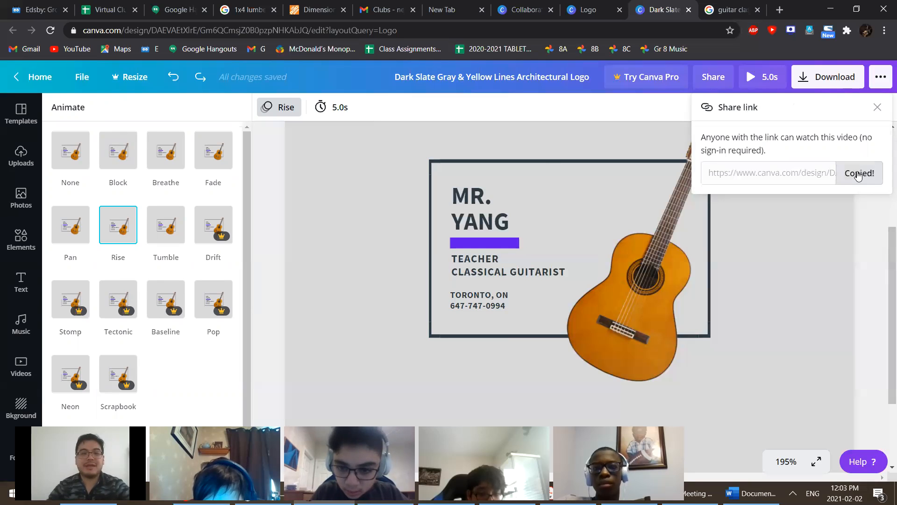
pyautogui.hotkey('ctrl', '1')
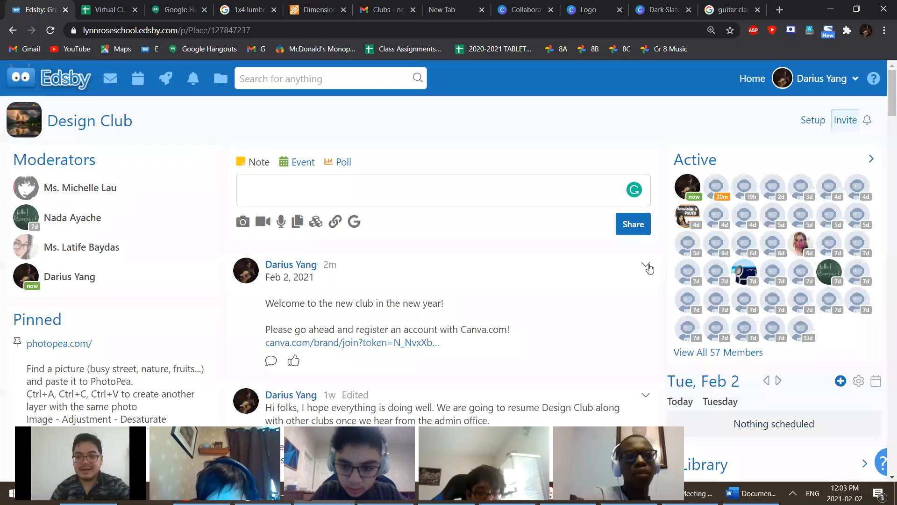
# - Paste the Canva share link below the registration link in the welcome post and save it
pyautogui.click(646, 265)
pyautogui.click(579, 321)
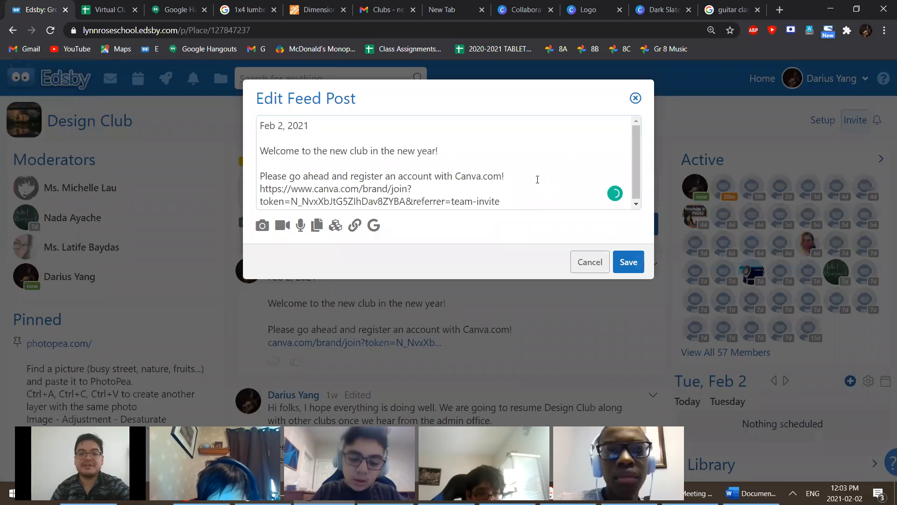
pyautogui.click(508, 195)
pyautogui.press('Return')
pyautogui.press('Return')
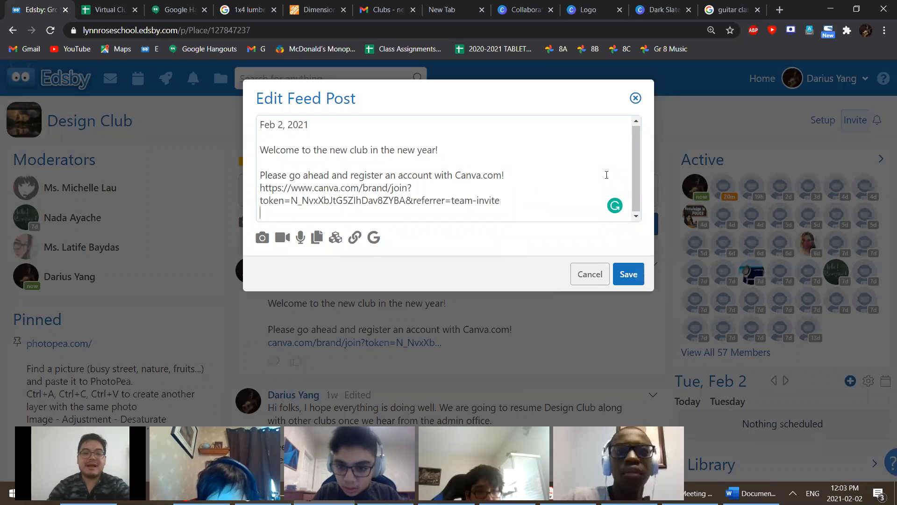
pyautogui.hotkey('ctrl', 'v')
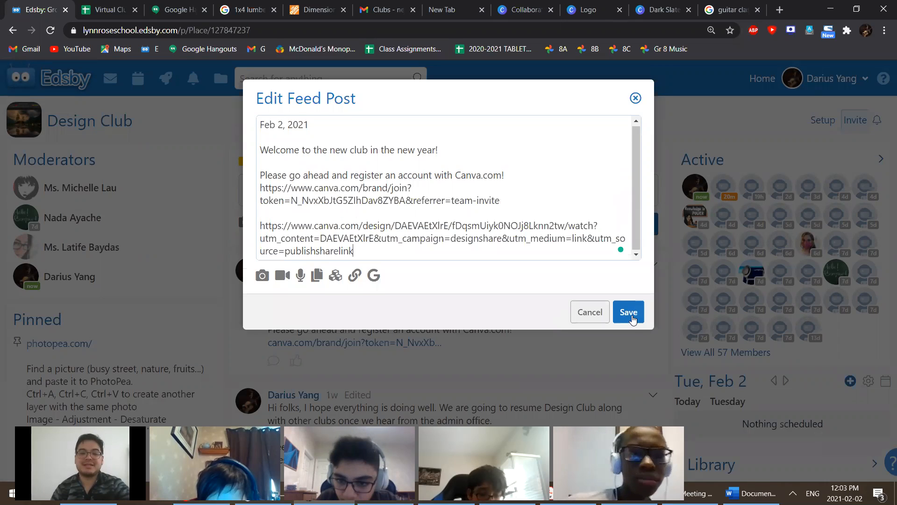
pyautogui.click(630, 311)
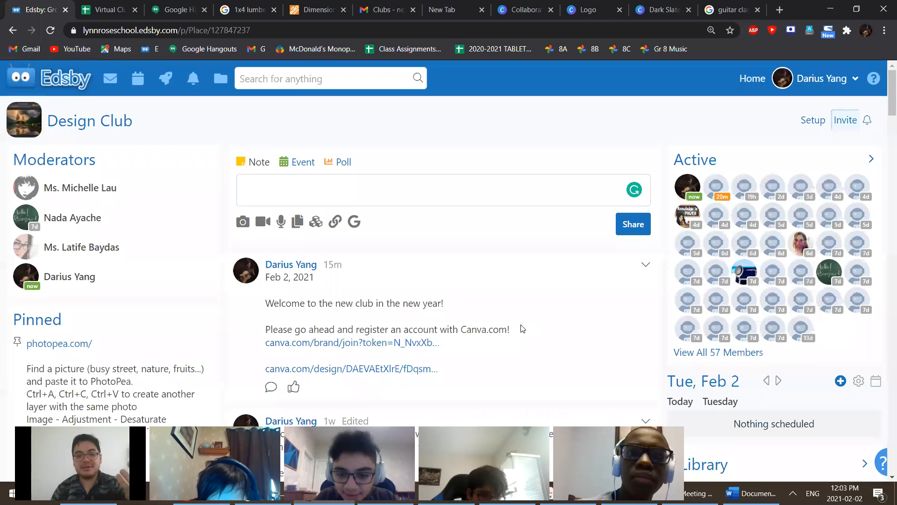
pyautogui.scroll(-4, 270, 214)
pyautogui.click(270, 212)
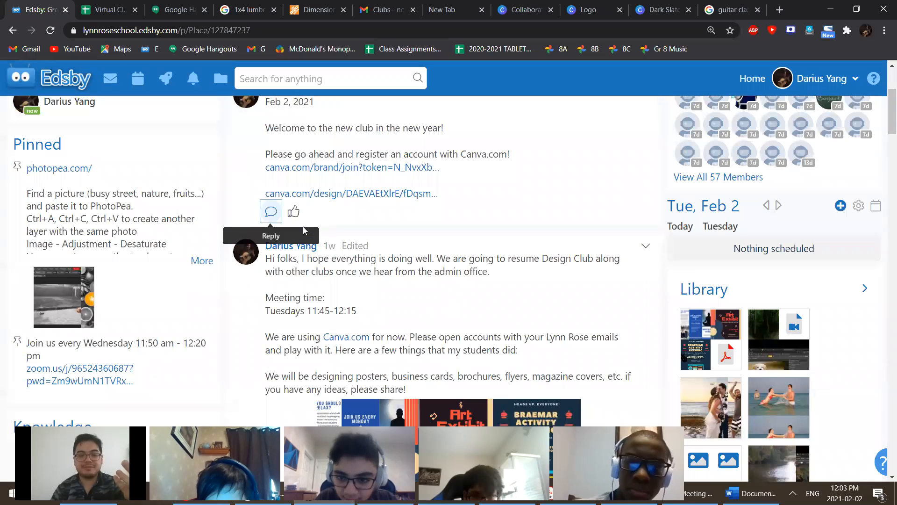